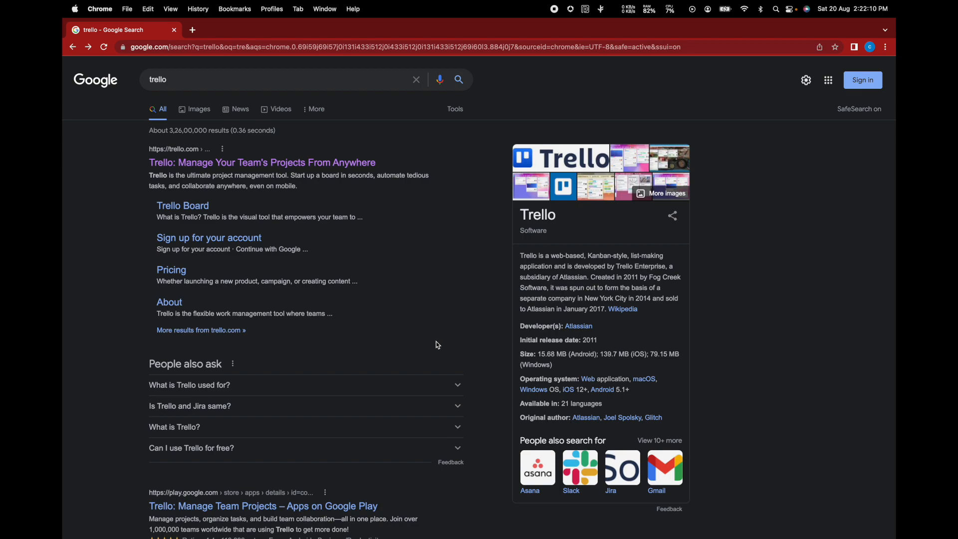
- Switch to the TPC - Trello Google Doc and scroll up to its introduction
key("ctrl+Left")
scroll(425, 311, "up", 20)
scroll(425, 311, "up", 5)
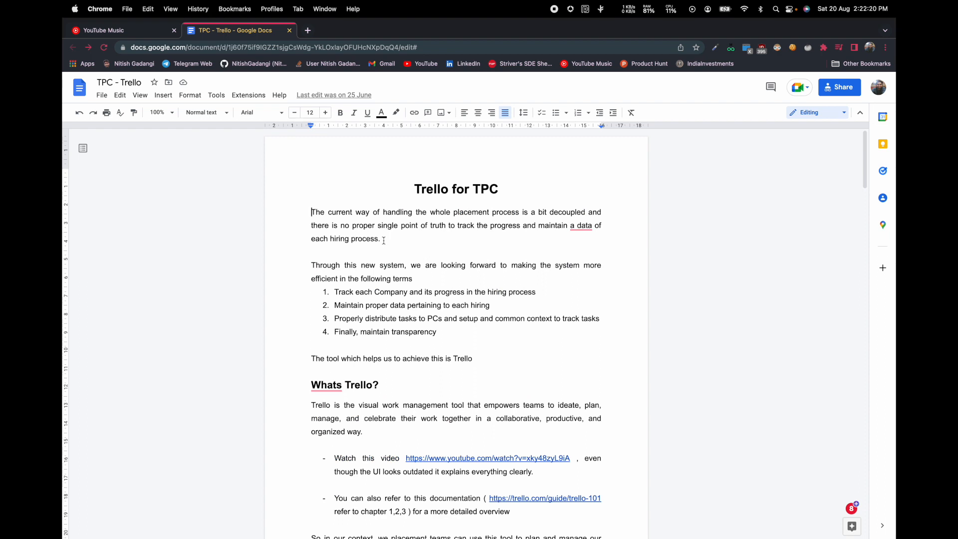
- Scroll through the TPC - Trello doc, then return to the trello search results
scroll(384, 241, "down", 20)
scroll(384, 241, "down", 20)
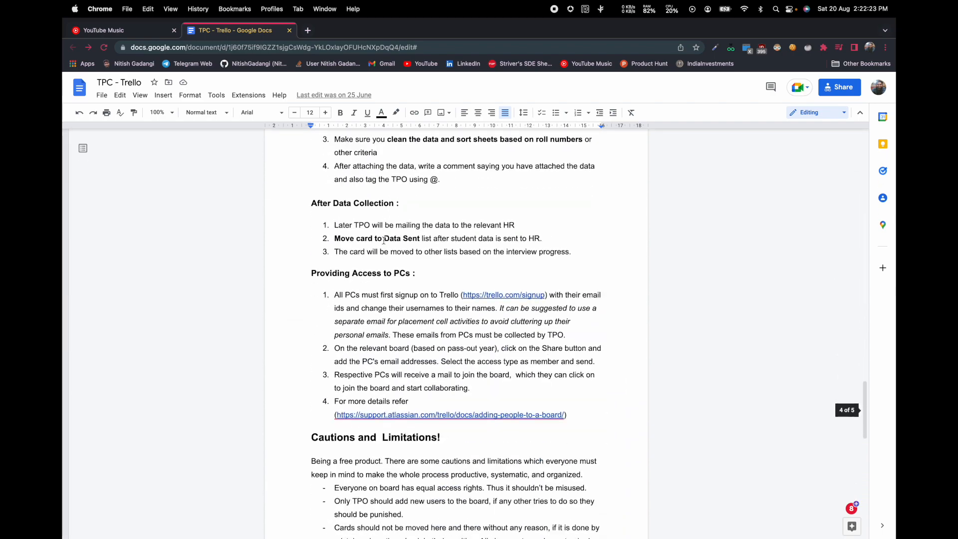
scroll(383, 240, "down", 5)
scroll(384, 241, "up", 20)
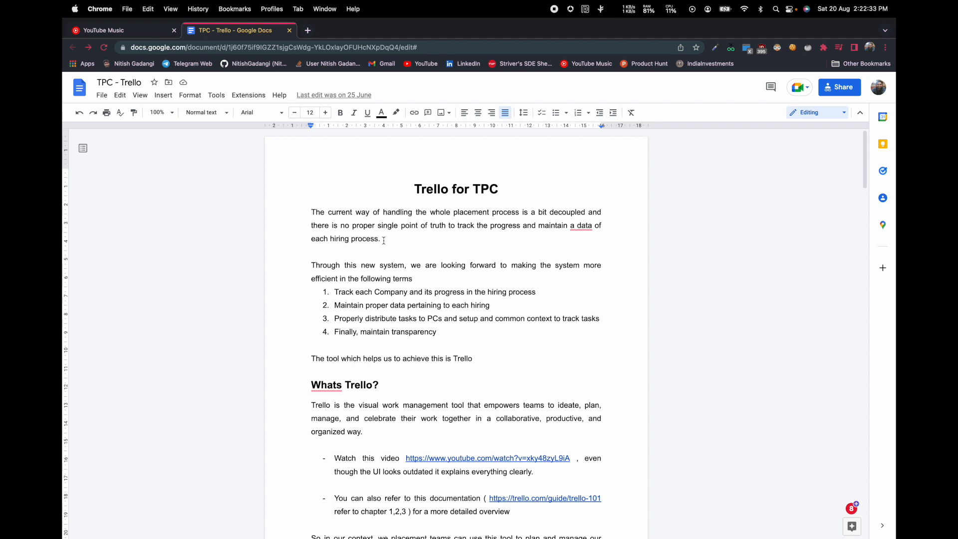
key("ctrl+Right")
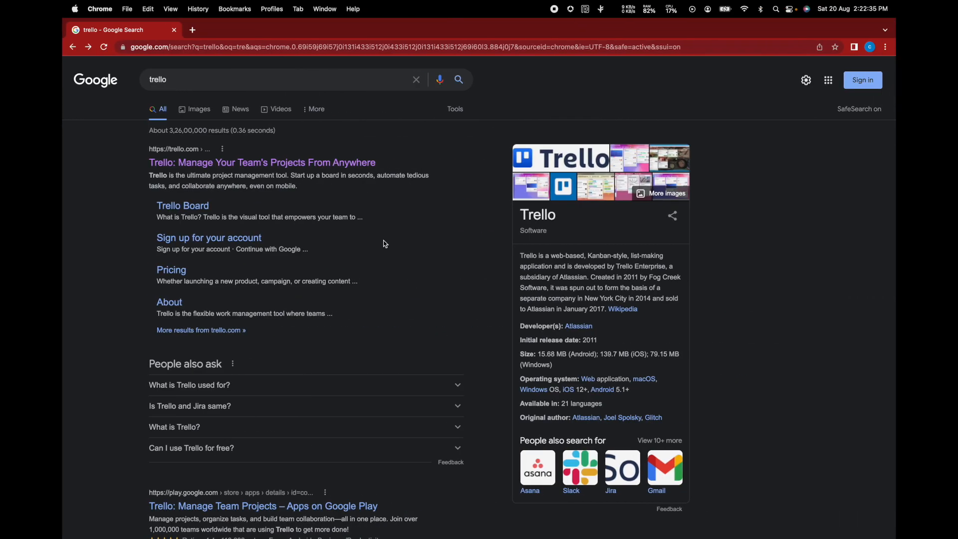
- Open trello.com from the search results and log in using a Google account
left_click(246, 85)
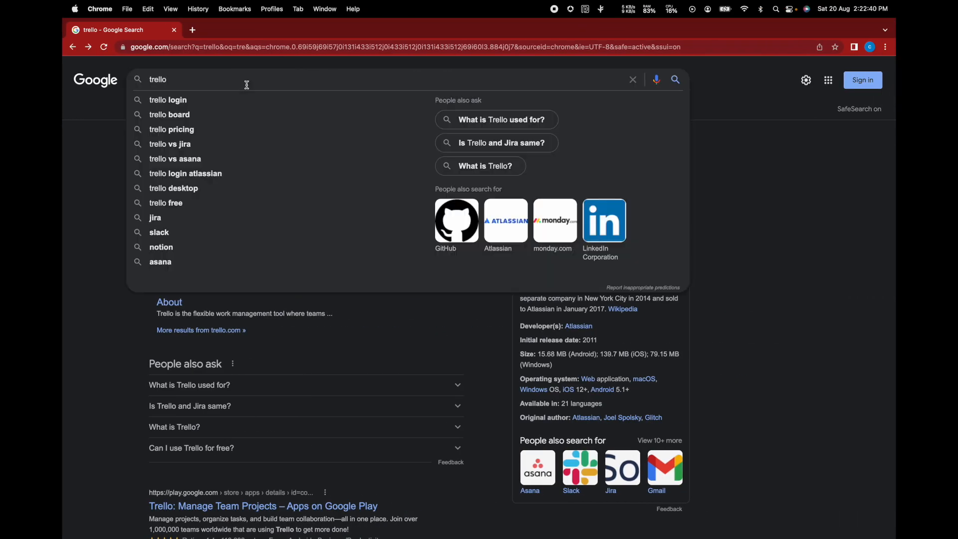
left_click(97, 231)
left_click(249, 173)
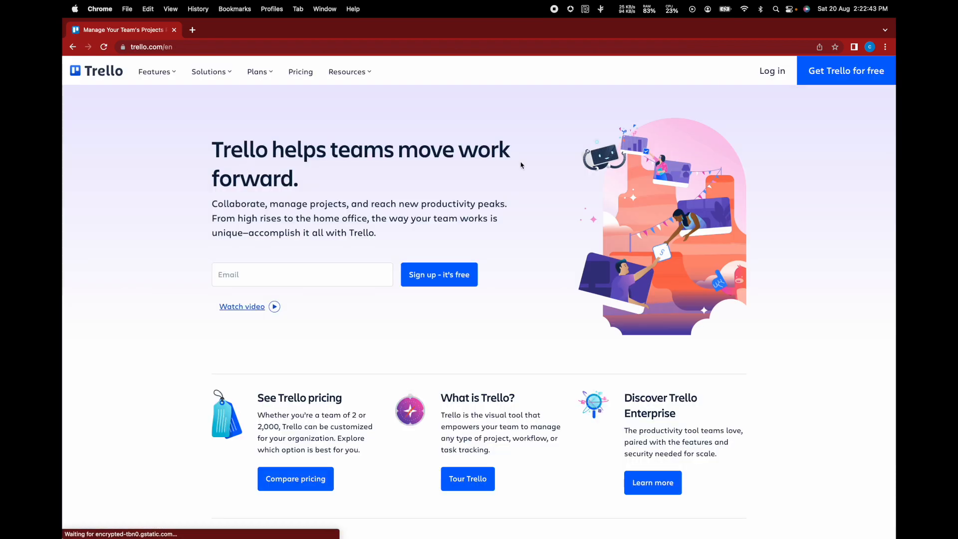
left_click(773, 84)
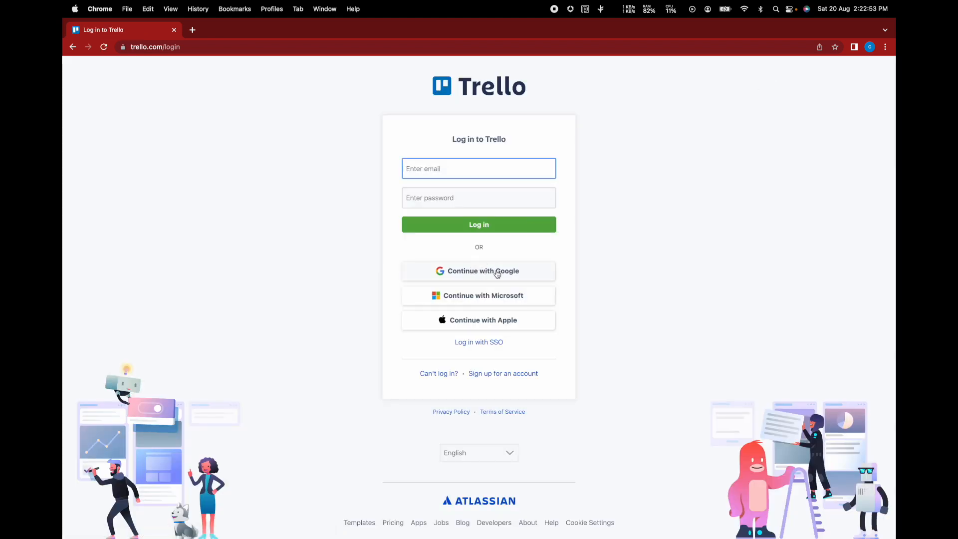
left_click(498, 275)
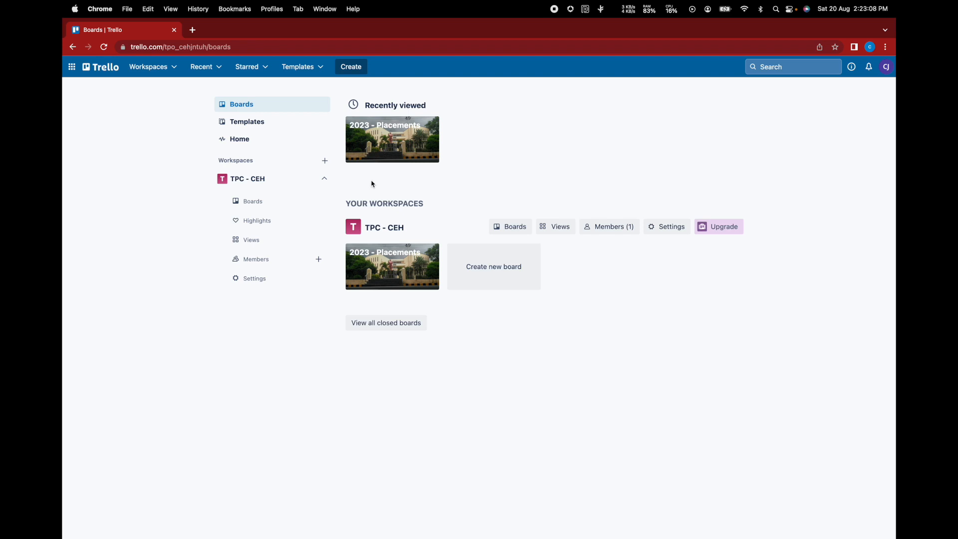
- Open the 2023 - Placements board and scroll sideways across its lists
left_click(370, 268)
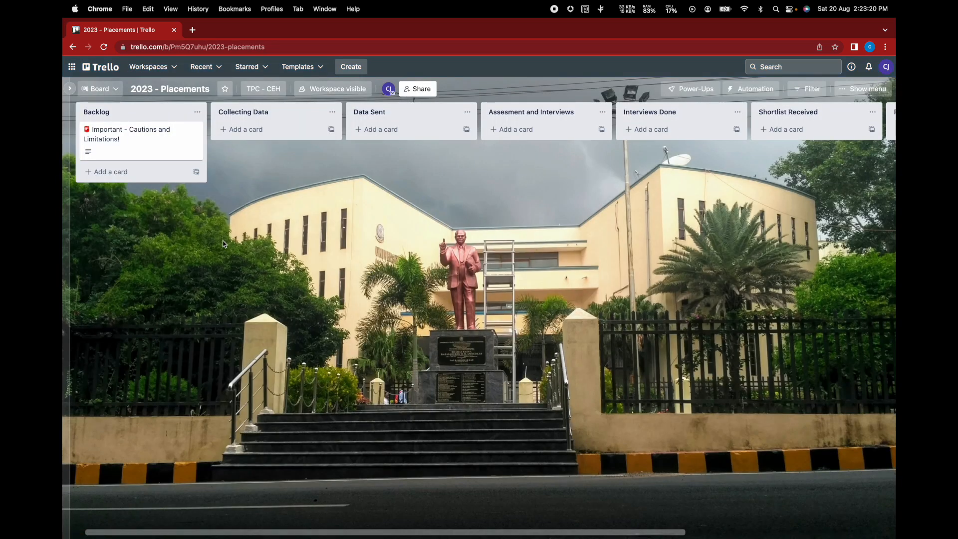
scroll(499, 130, "right", 3)
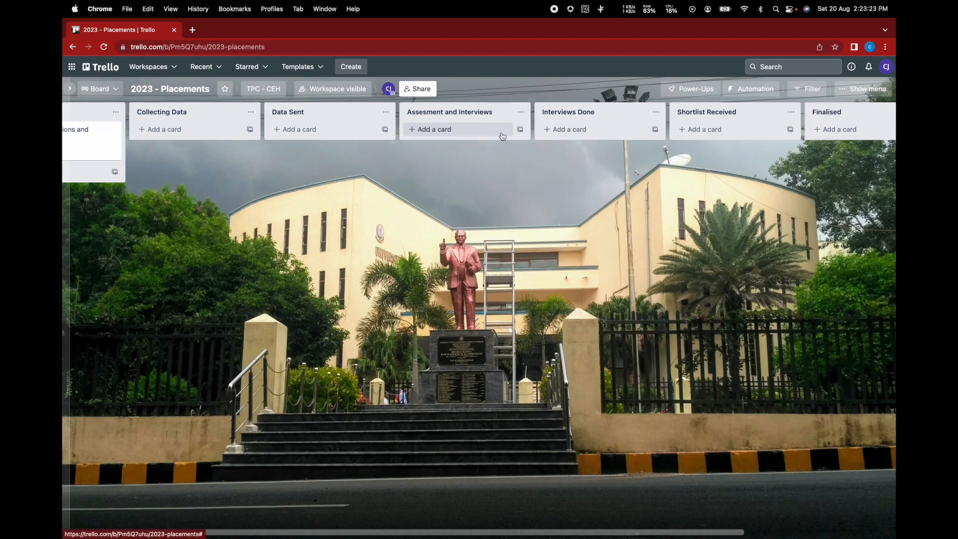
scroll(502, 136, "left", 3)
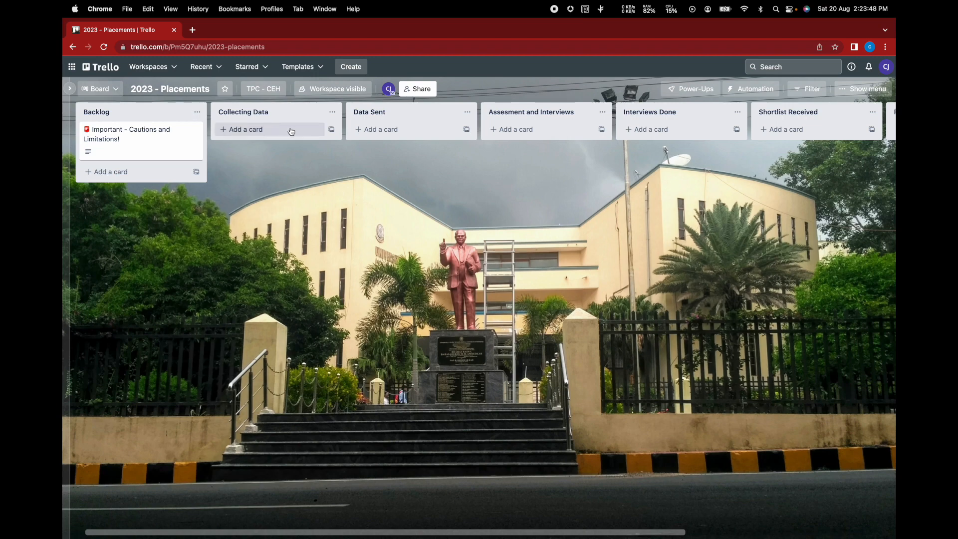
scroll(292, 130, "right", 5)
scroll(476, 134, "left", 5)
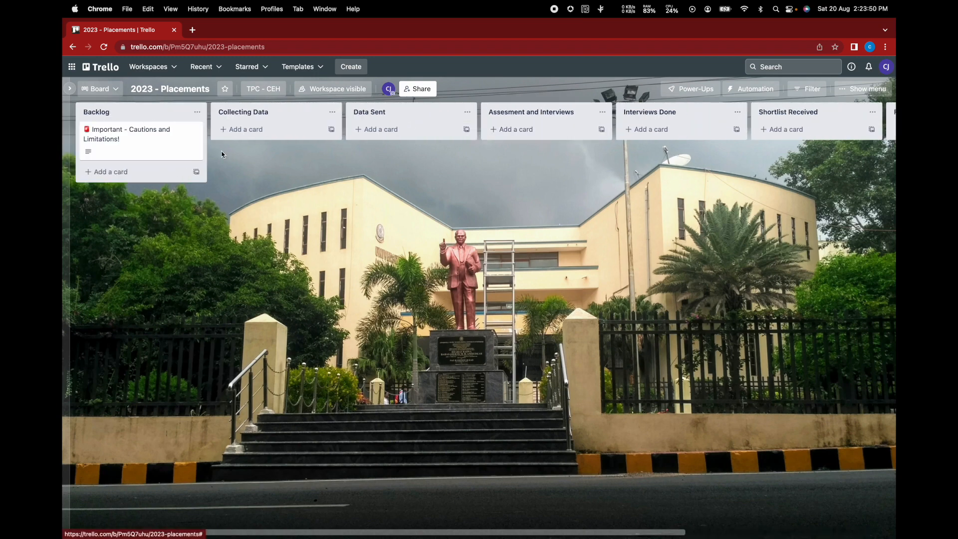
- Create an 'Oracle | FT' card in Backlog from the company template and open it
left_click(196, 175)
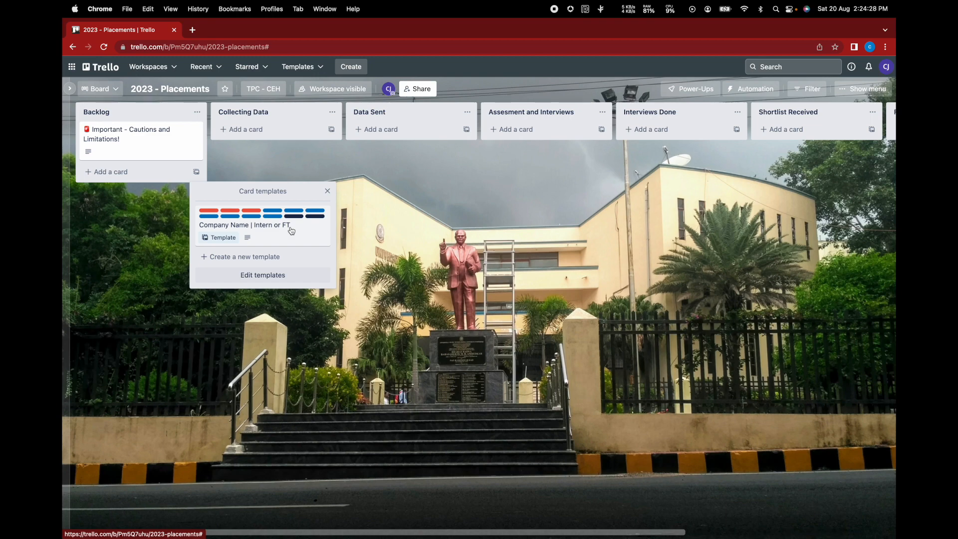
left_click(292, 230)
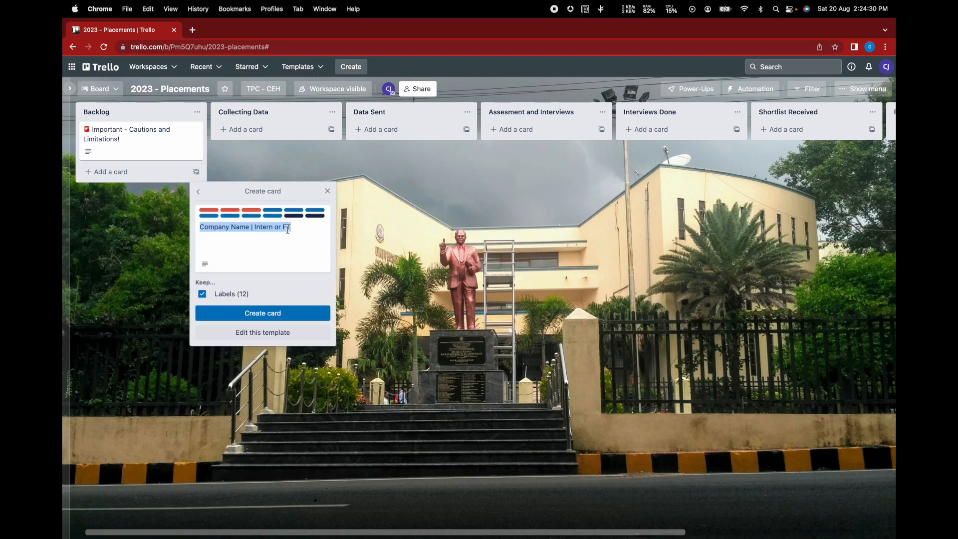
left_click(248, 228)
left_click_drag(250, 227, 193, 225)
type("Oracle")
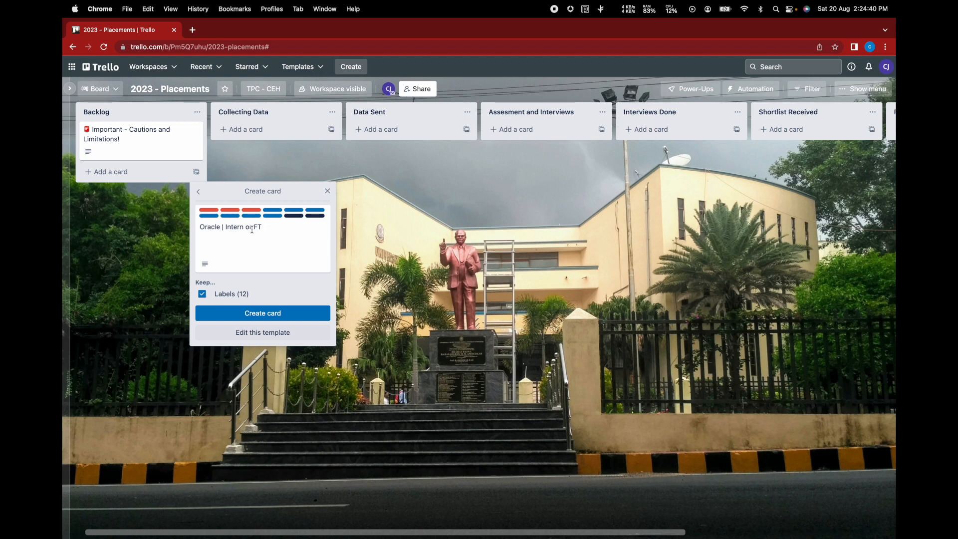
left_click_drag(253, 228, 225, 227)
key("BackSpace")
left_click(243, 313)
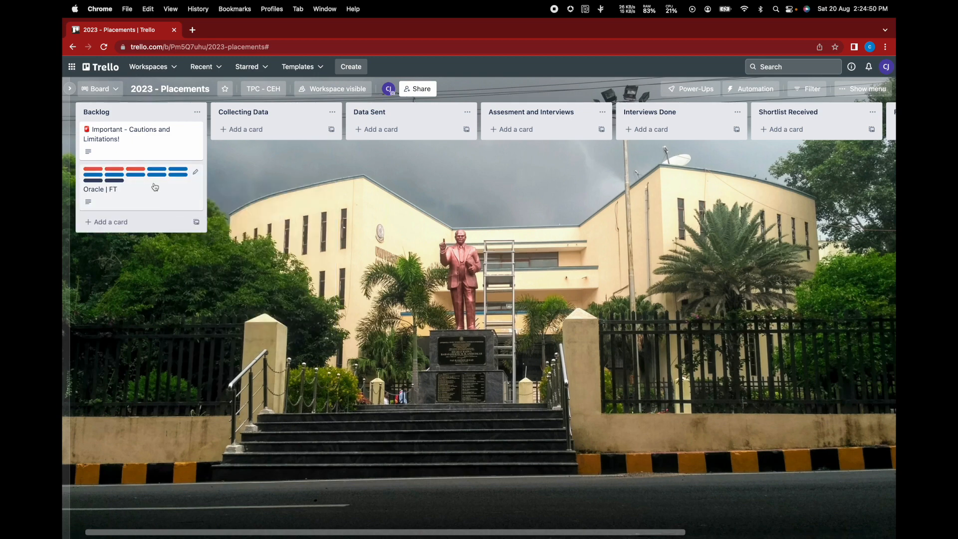
left_click(155, 188)
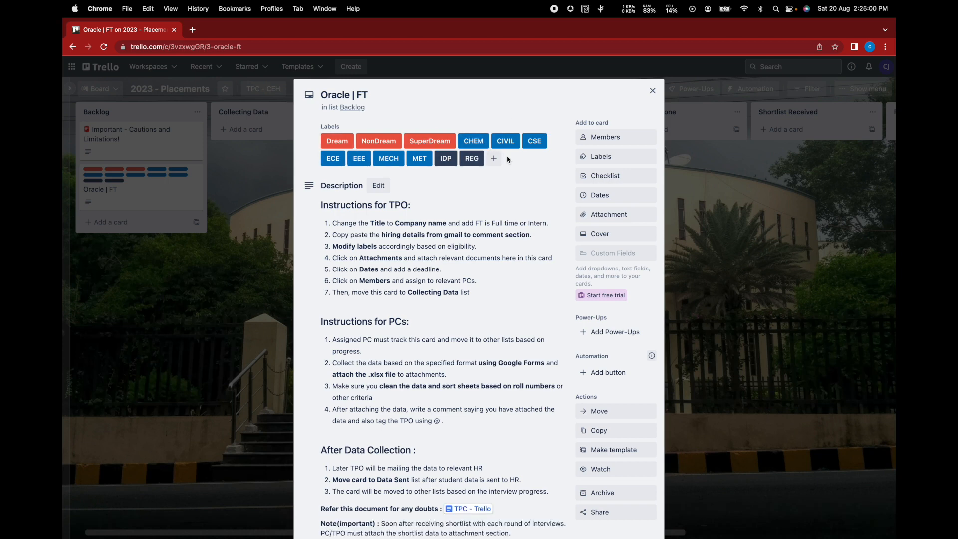
- Remove the Dream, NonDream, CHEM, CIVIL, MECH and MET labels from the card
left_click(610, 161)
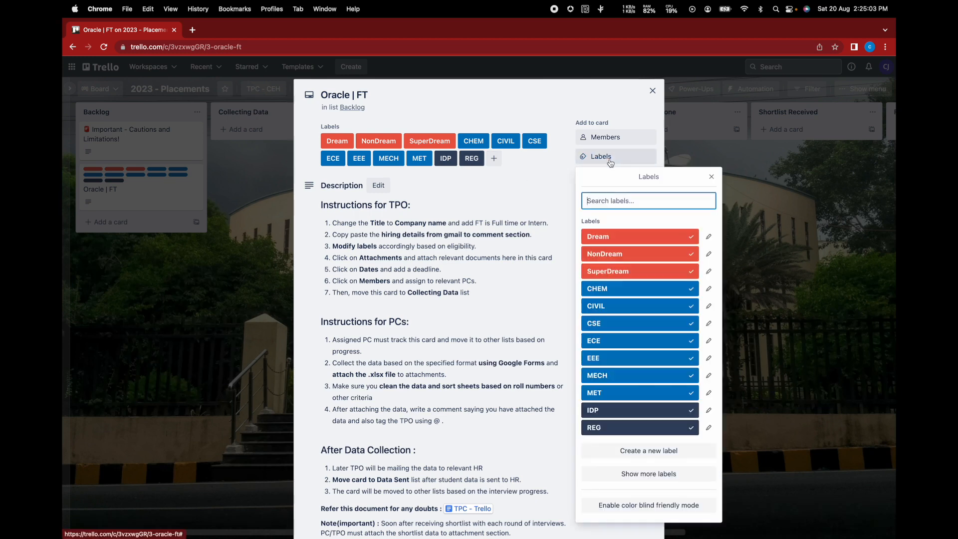
left_click(616, 238)
left_click(616, 254)
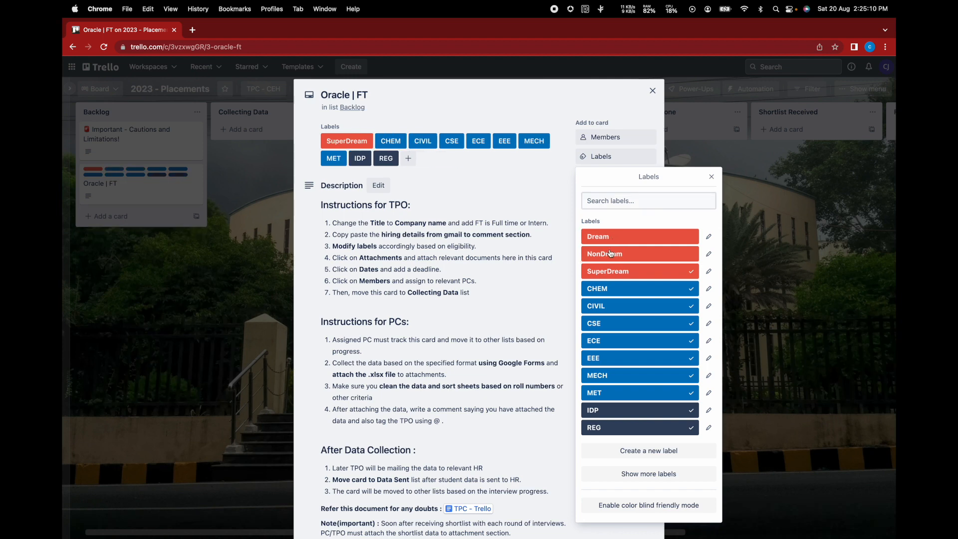
left_click(611, 293)
left_click(607, 306)
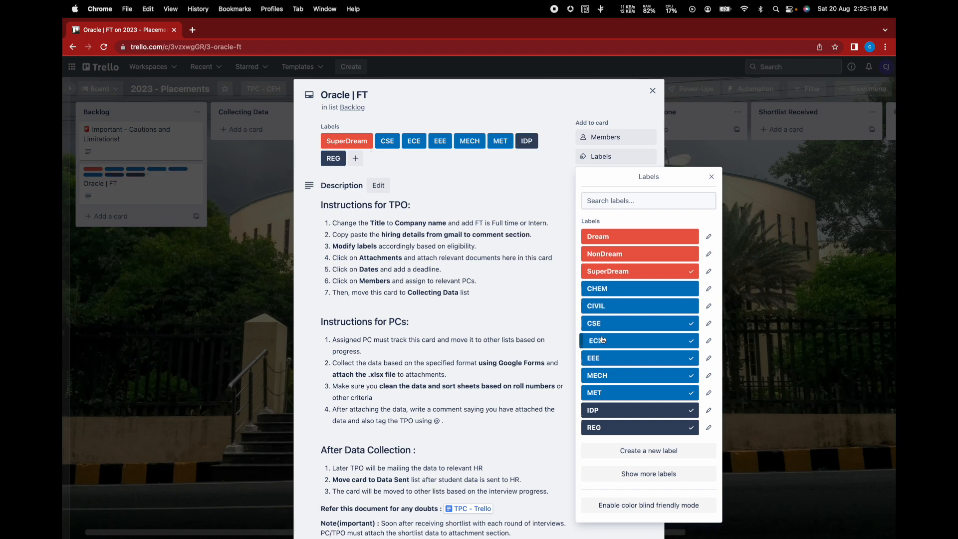
left_click(607, 376)
left_click(611, 393)
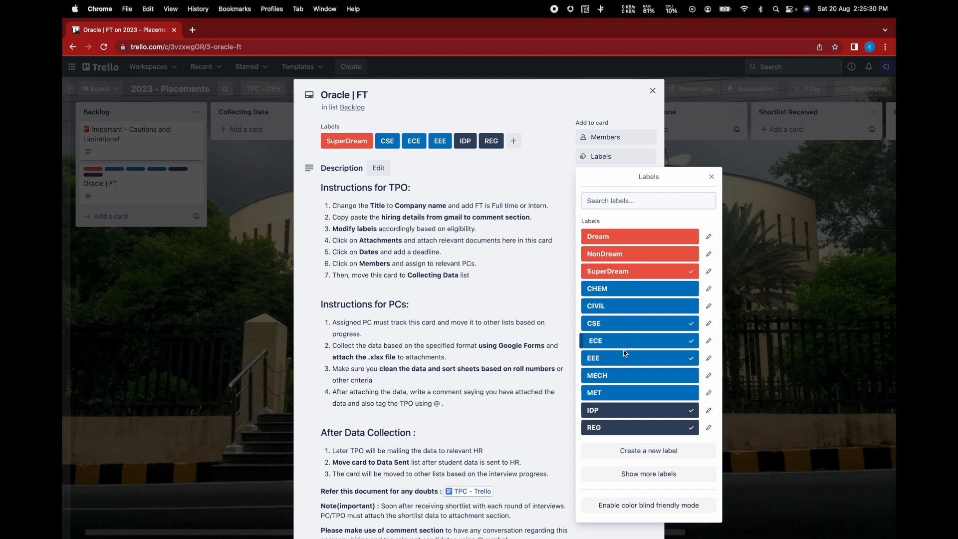
- Check the card description without changing it, then bring up the Members list
left_click(566, 320)
key("super+a")
scroll(494, 254, "down", 3)
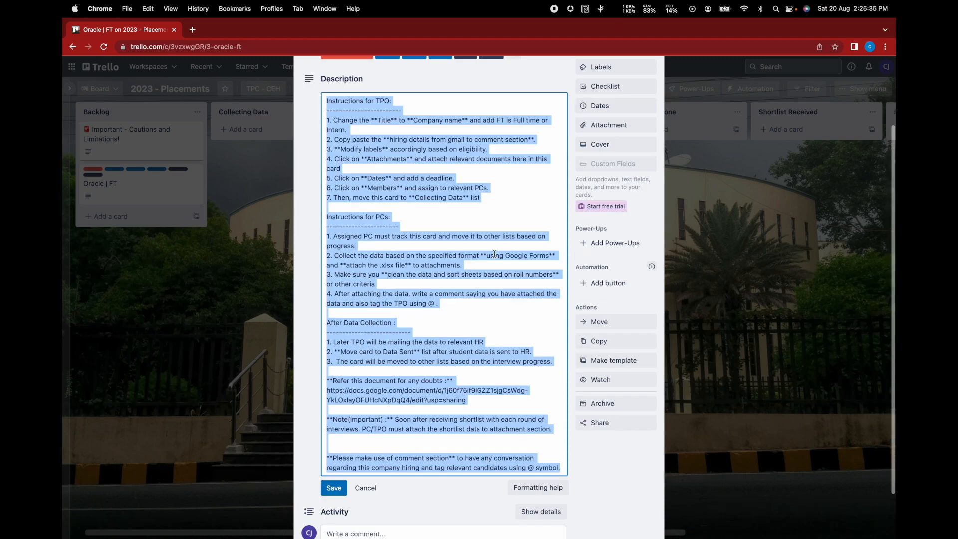
left_click(344, 474)
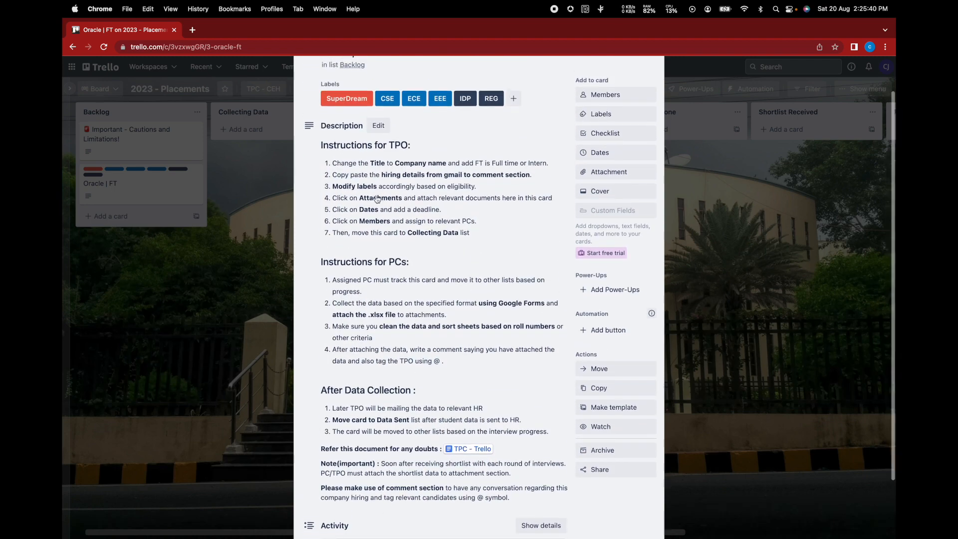
scroll(431, 234, "down", 2)
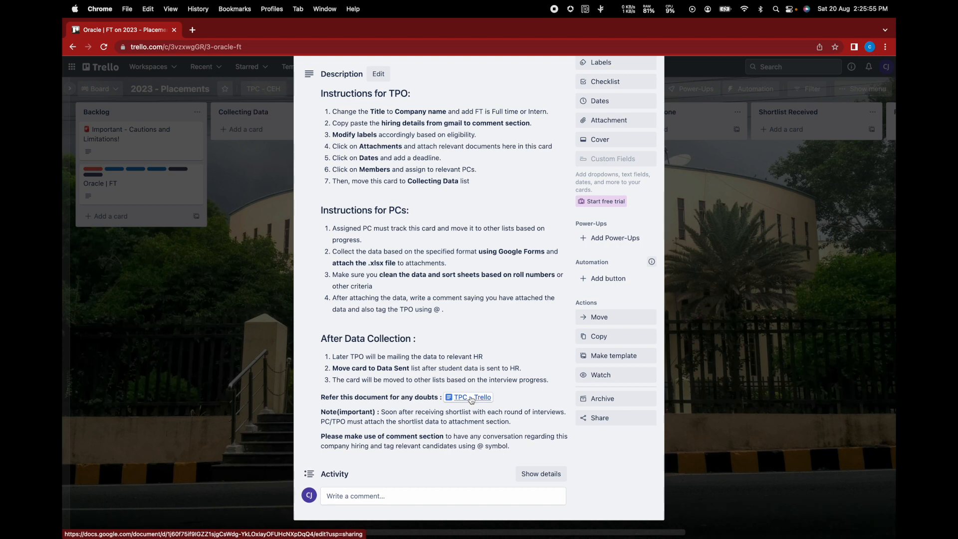
scroll(464, 343, "up", 3)
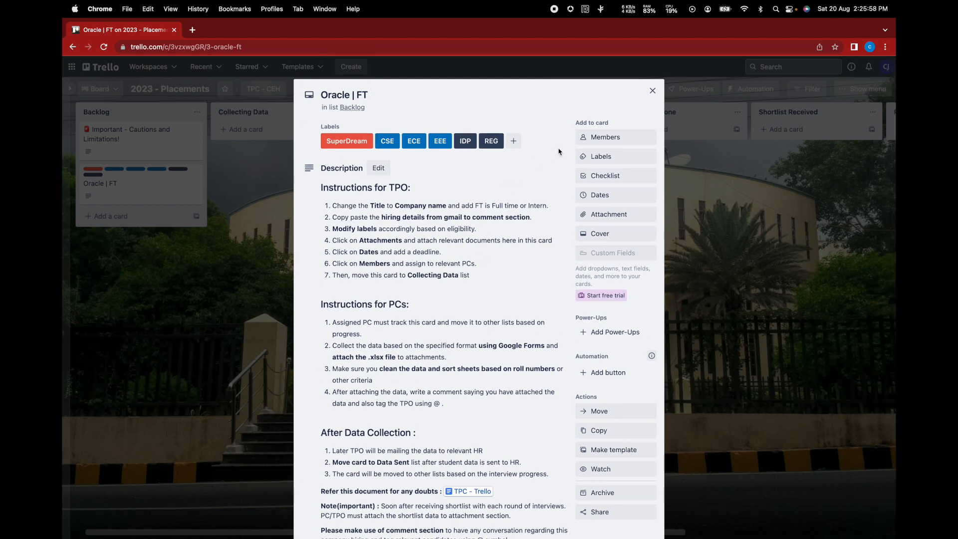
left_click(602, 140)
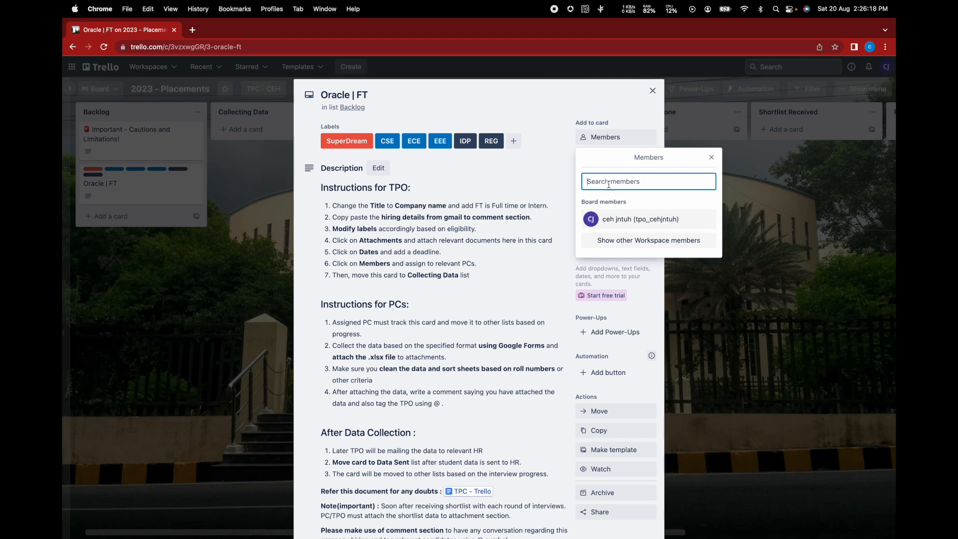
- Close the members list and revisit the labels and description without changes
left_click(558, 184)
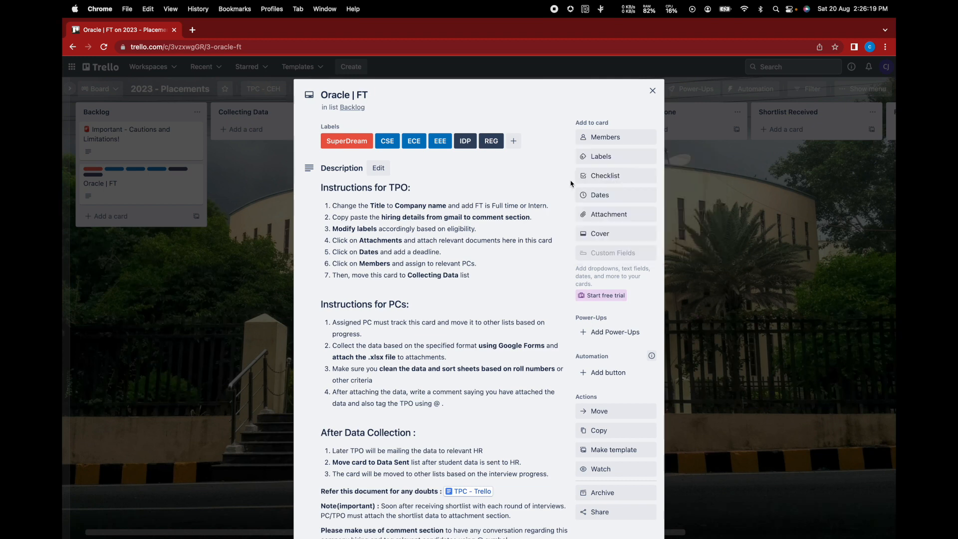
left_click(601, 156)
left_click(549, 205)
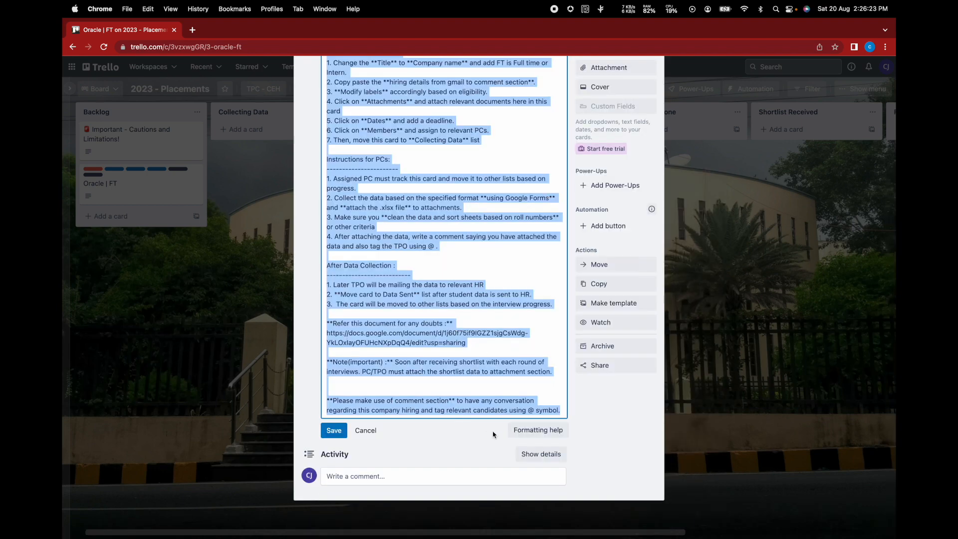
left_click(372, 433)
scroll(369, 437, "up", 5)
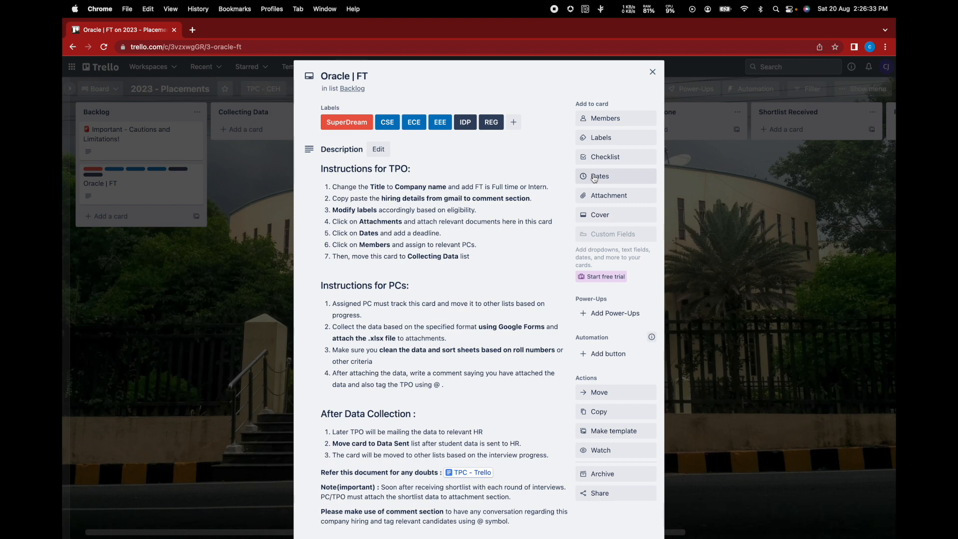
- Give the card a due date of 23 Aug 2022, 14:26, with a 1-day-before reminder
left_click(594, 177)
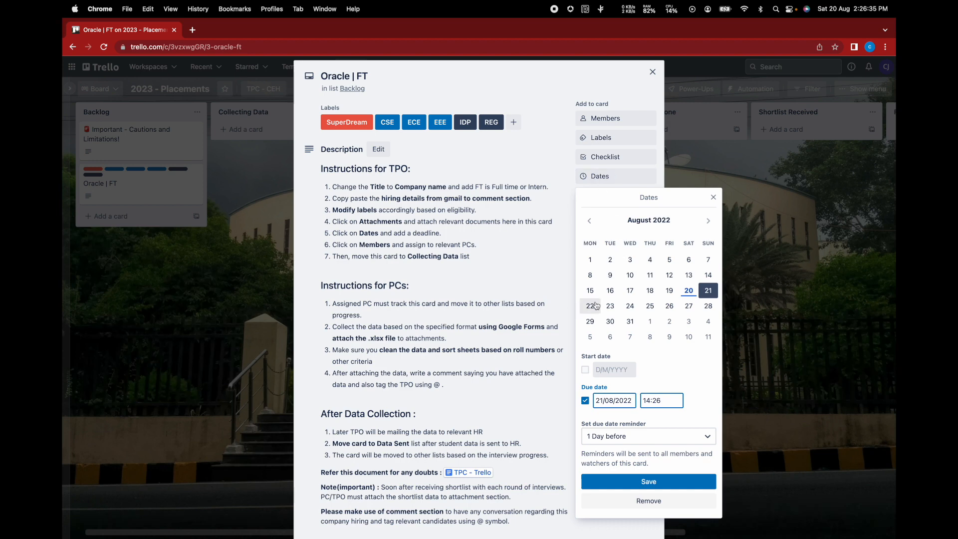
left_click(612, 308)
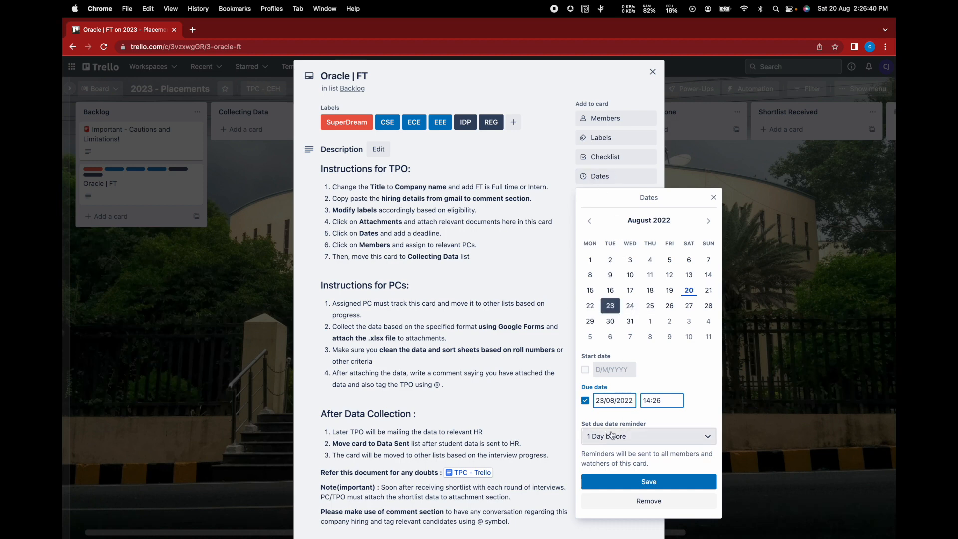
left_click(643, 482)
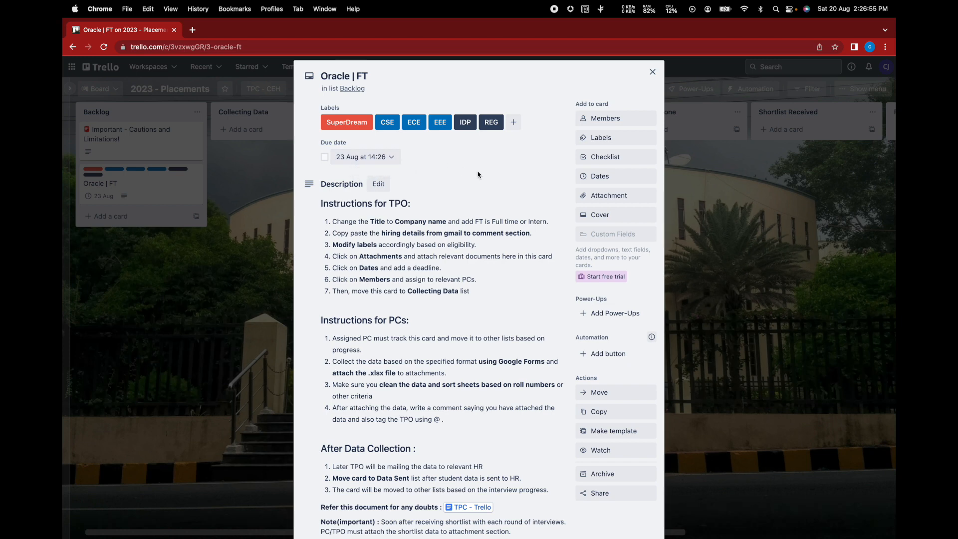
scroll(478, 175, "down", 1)
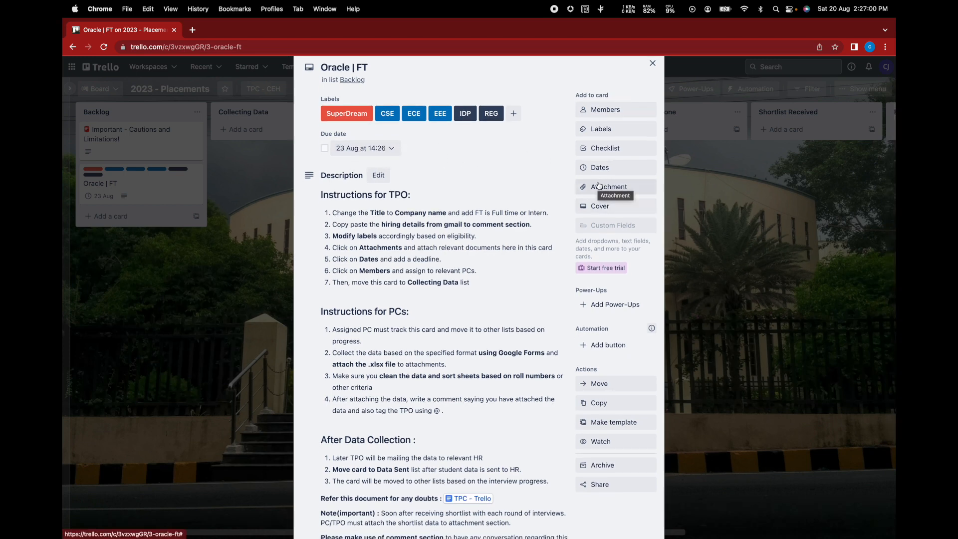
scroll(599, 185, "down", 2)
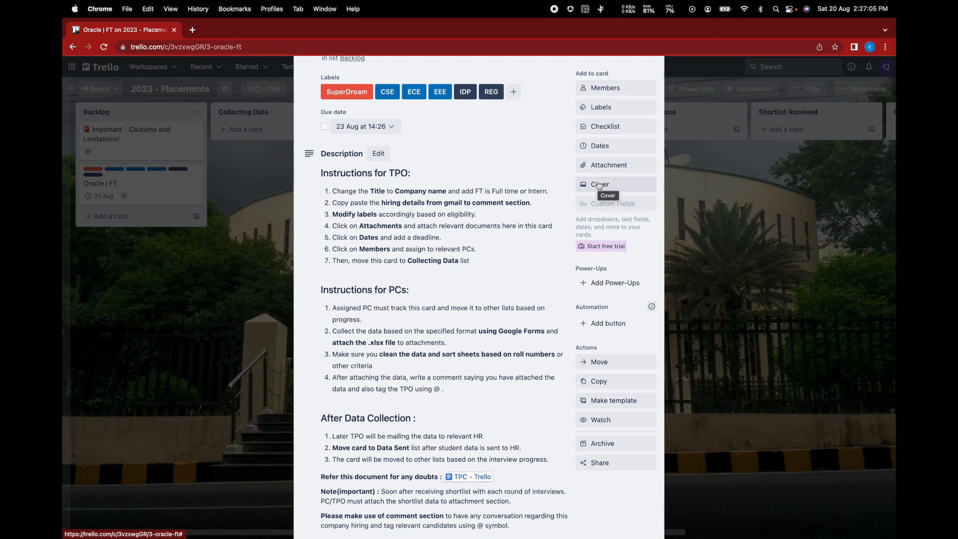
left_click(606, 166)
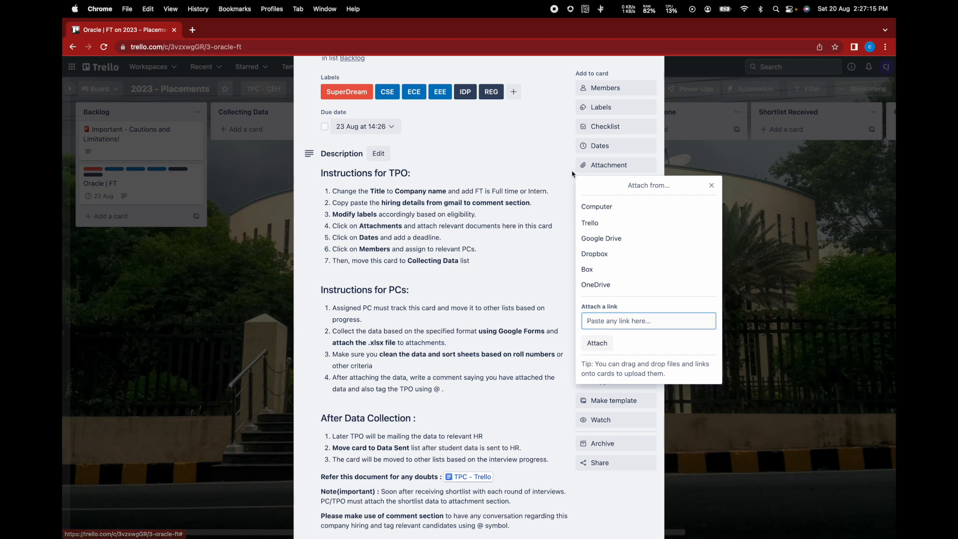
scroll(499, 249, "down", 3)
left_click(404, 477)
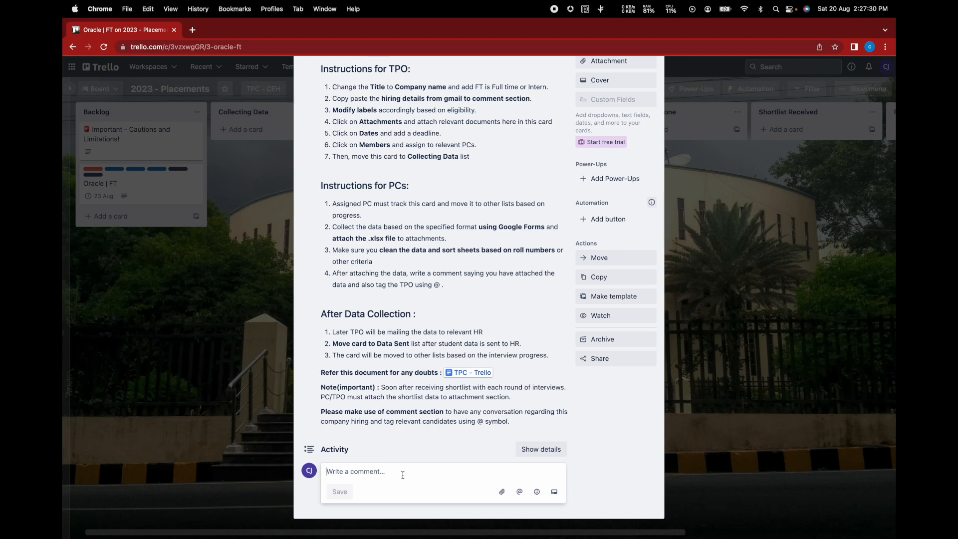
scroll(499, 295, "up", 5)
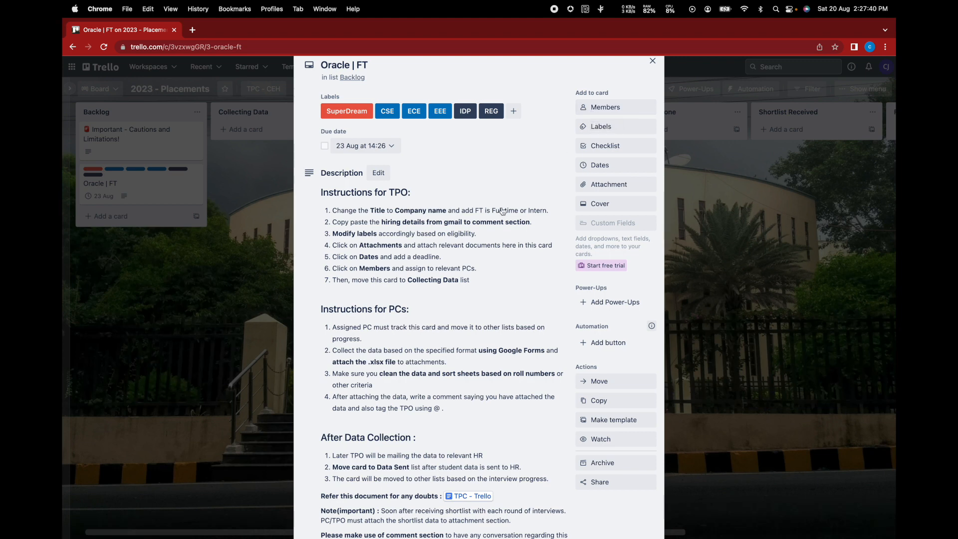
scroll(490, 148, "up", 2)
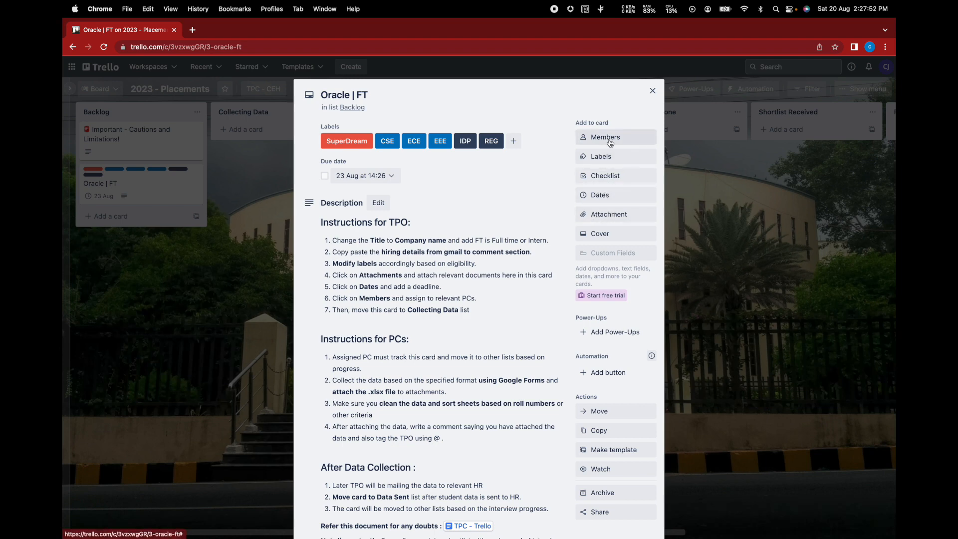
- Review the card's full activity history, hide it again, and close the card
scroll(487, 268, "down", 3)
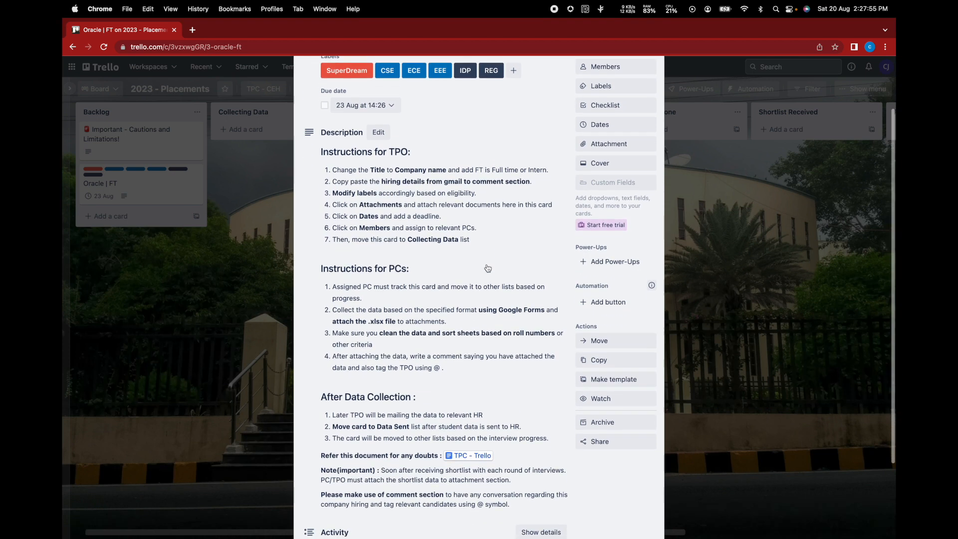
scroll(487, 269, "down", 1)
scroll(488, 268, "down", 1)
scroll(488, 269, "down", 2)
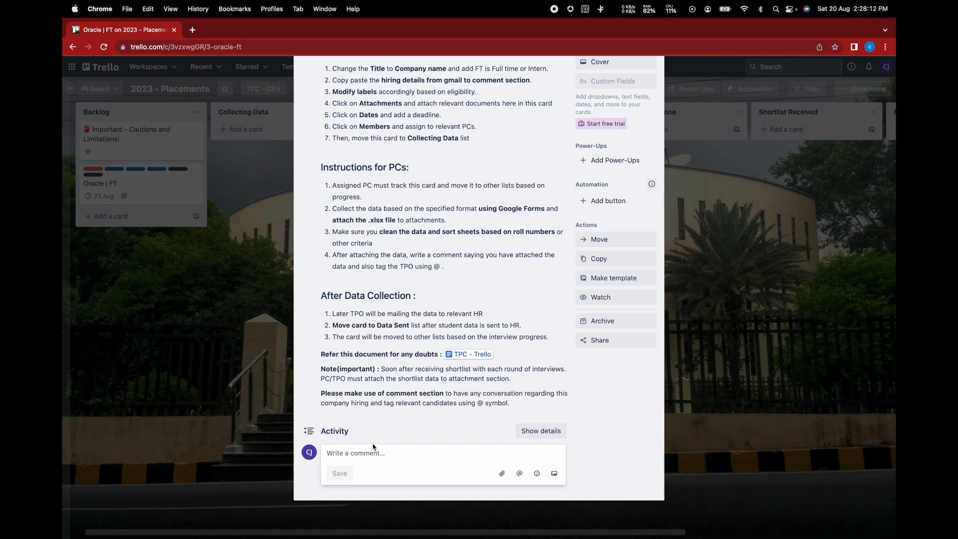
left_click(540, 431)
scroll(464, 431, "down", 2)
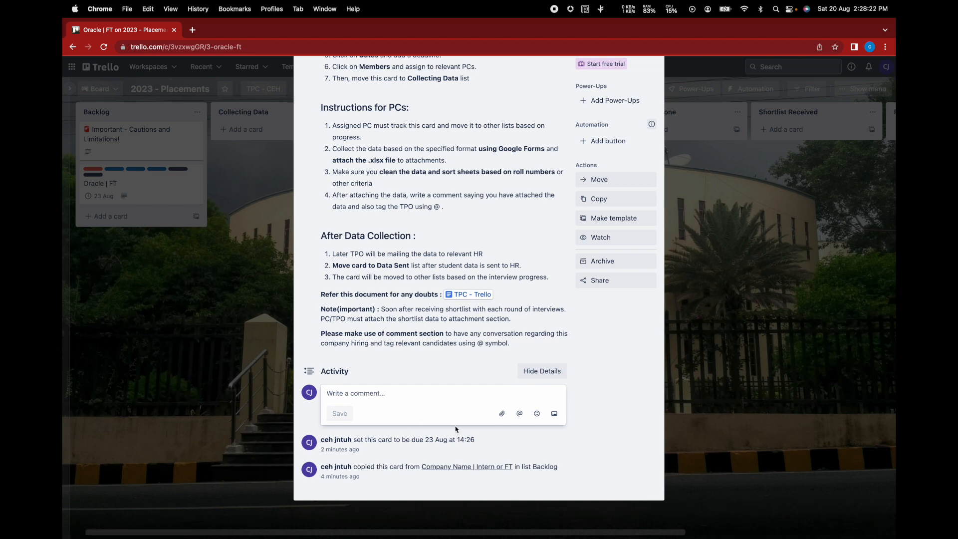
left_click(547, 372)
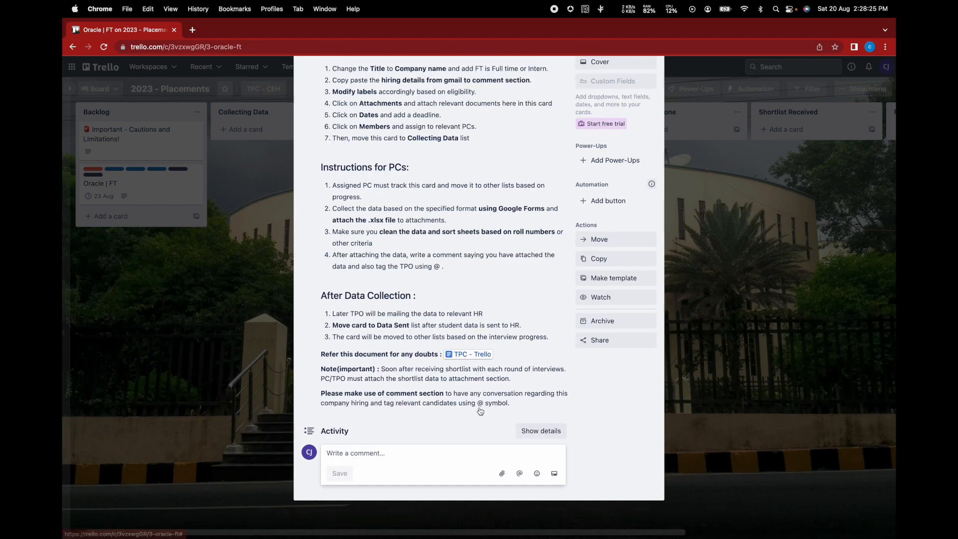
scroll(458, 393, "up", 5)
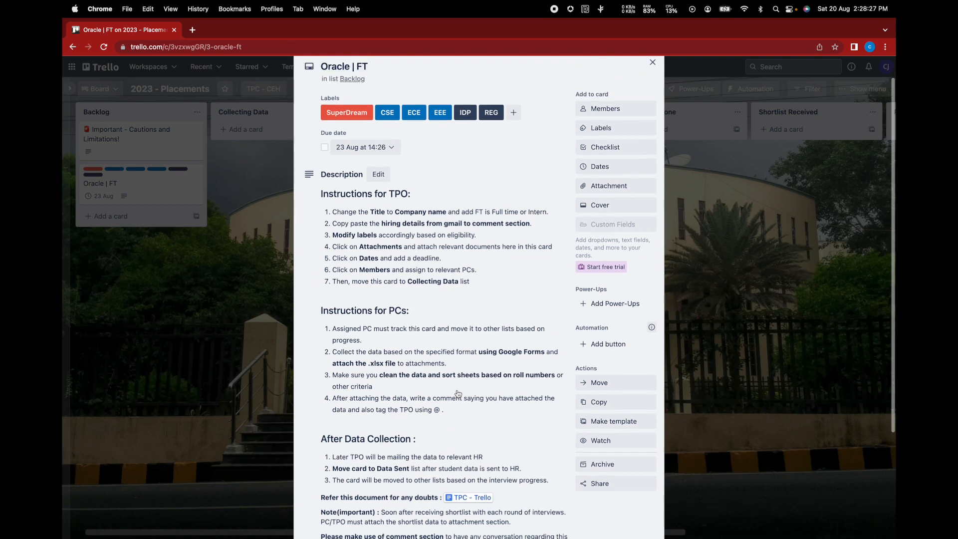
left_click(652, 91)
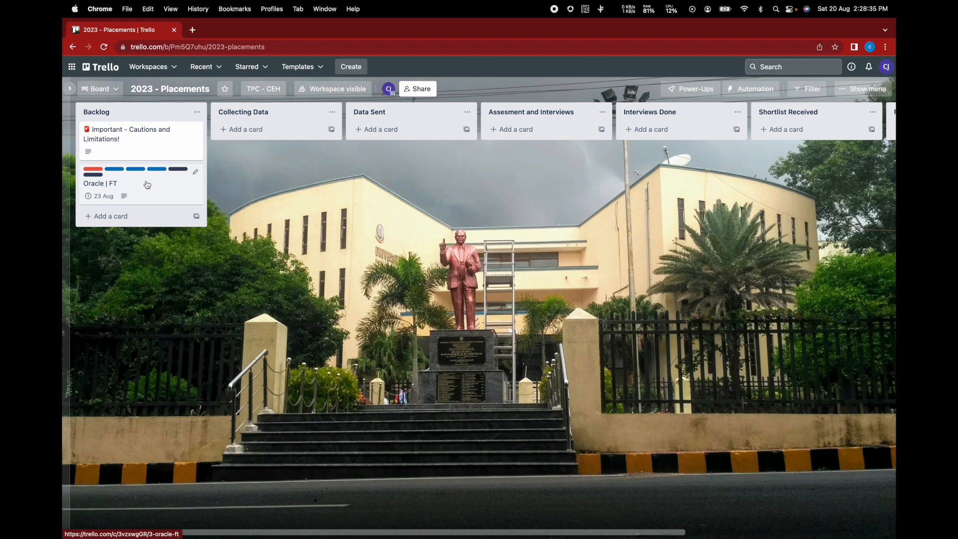
- Move Oracle | FT into Collecting Data, mark its 23 Aug due date complete, and reopen it
left_click_drag(147, 185, 293, 139)
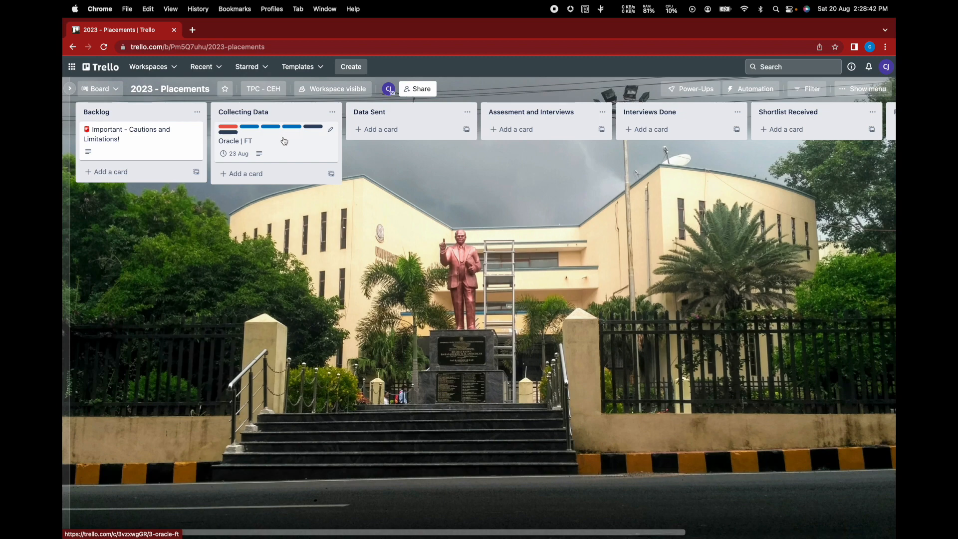
left_click(234, 154)
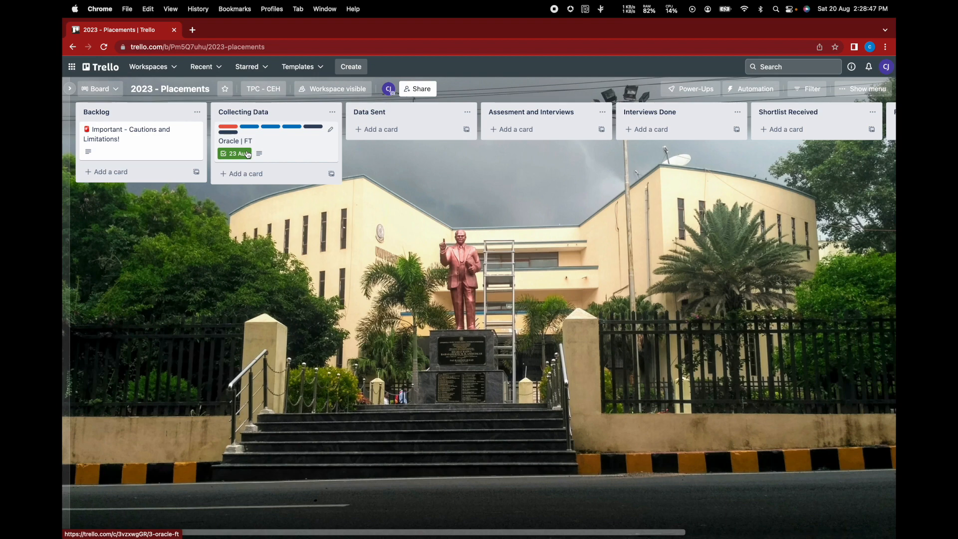
left_click(266, 143)
- Change the Oracle | FT card's due date to 25 Aug and unmark it as complete
left_click(414, 176)
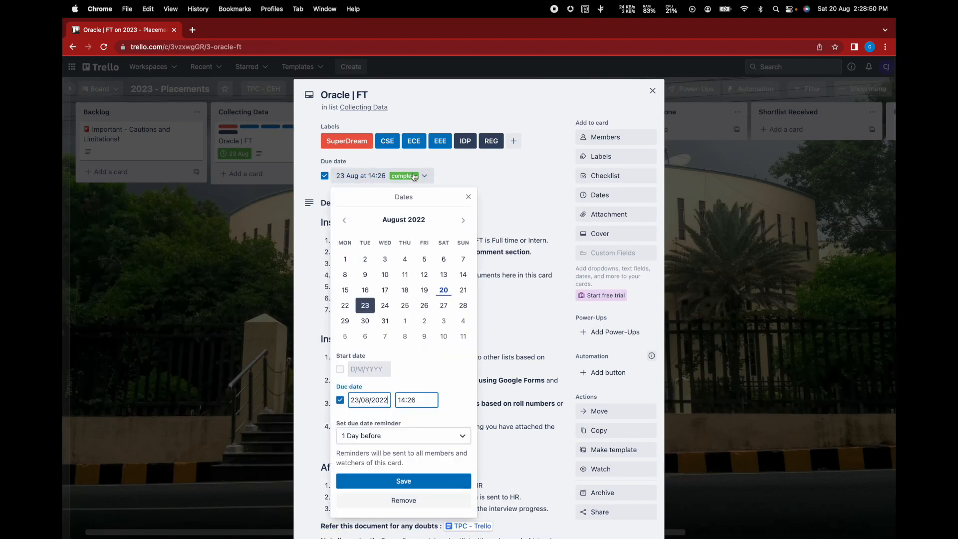
left_click(405, 305)
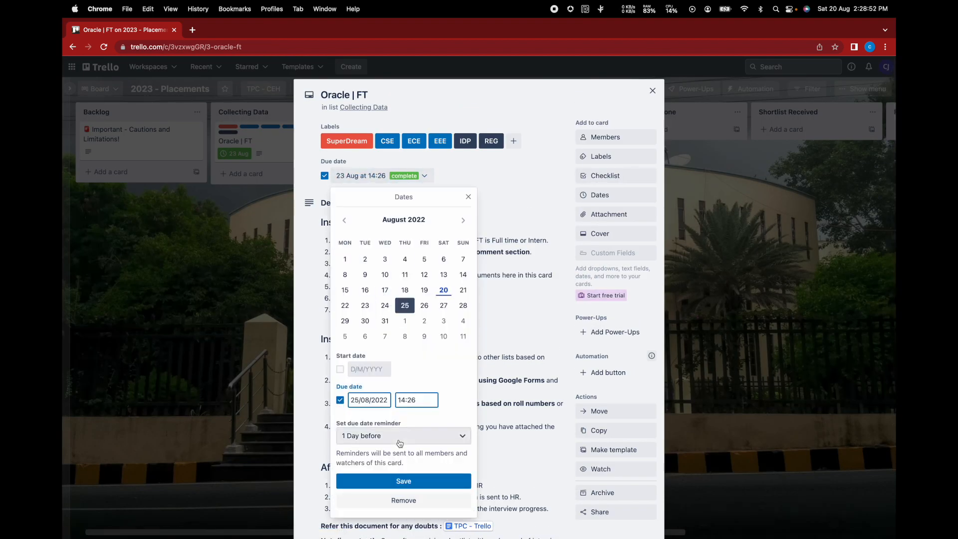
left_click(402, 481)
left_click(652, 91)
left_click(239, 154)
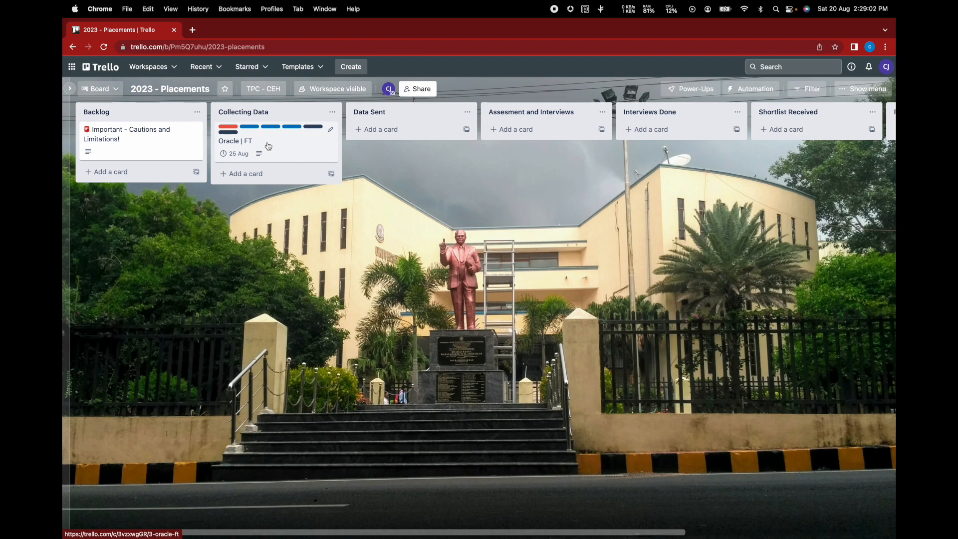
- Move the Oracle | FT card into Data Sent and review its details
left_click_drag(269, 145, 400, 150)
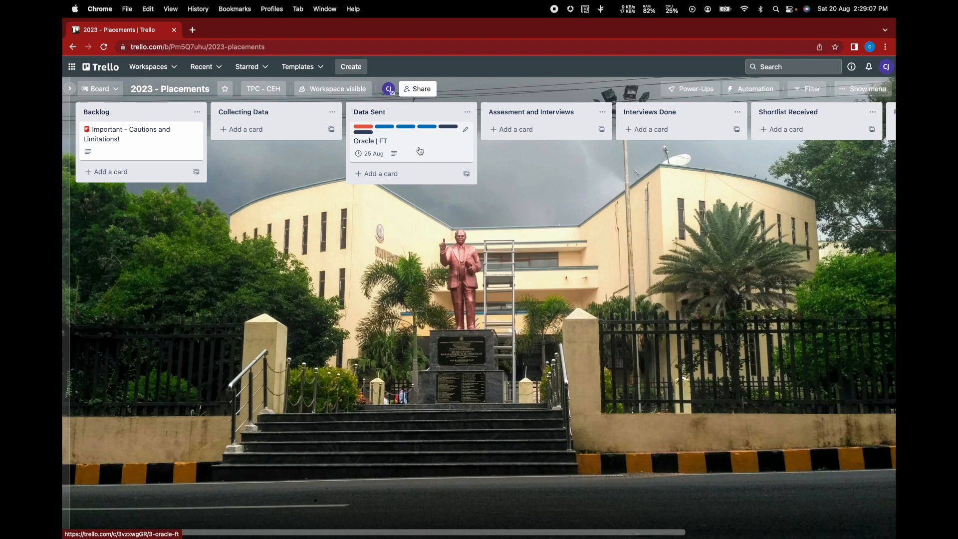
left_click(420, 151)
scroll(361, 450, "down", 3)
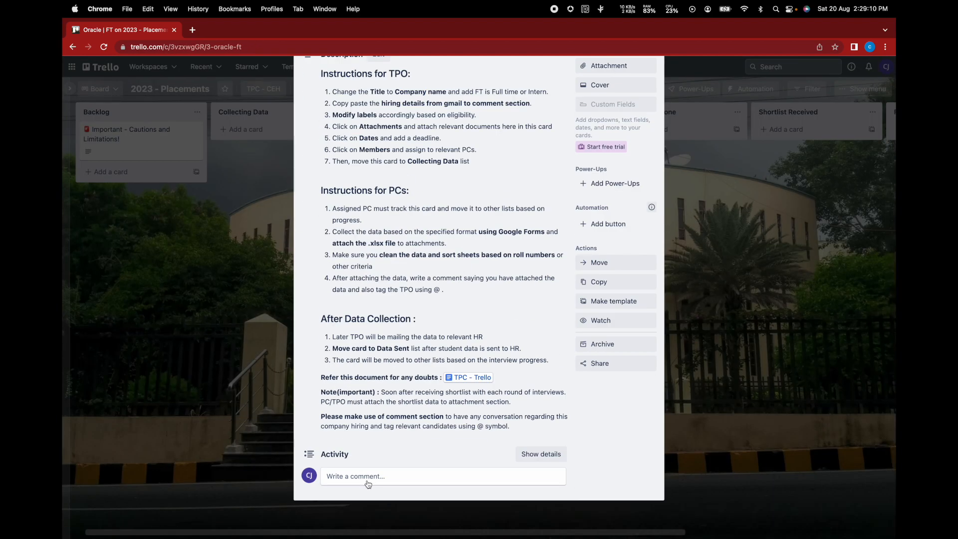
left_click(283, 362)
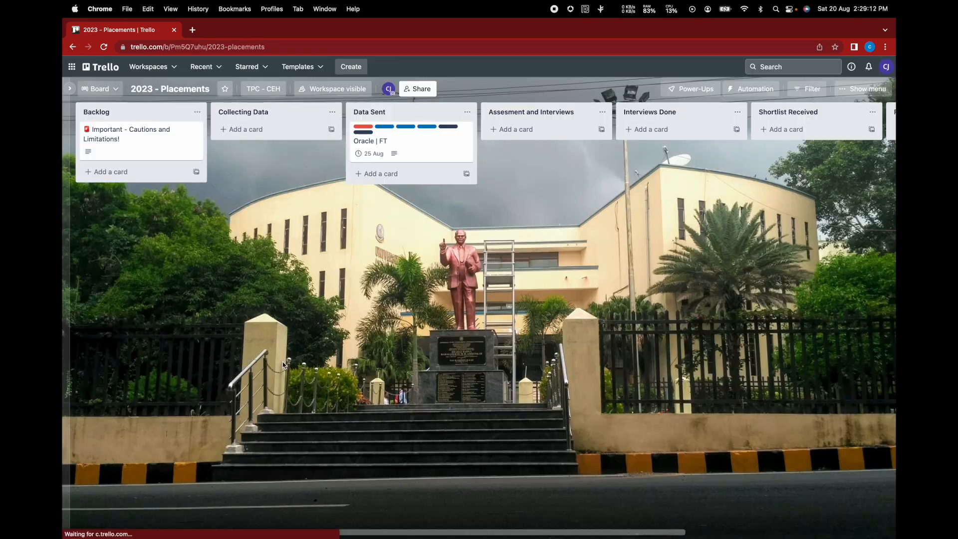
- Move the card on to Interviews Done, review its details, then place it in Finalised
left_click_drag(418, 141, 690, 152)
left_click(690, 153)
scroll(501, 368, "down", 5)
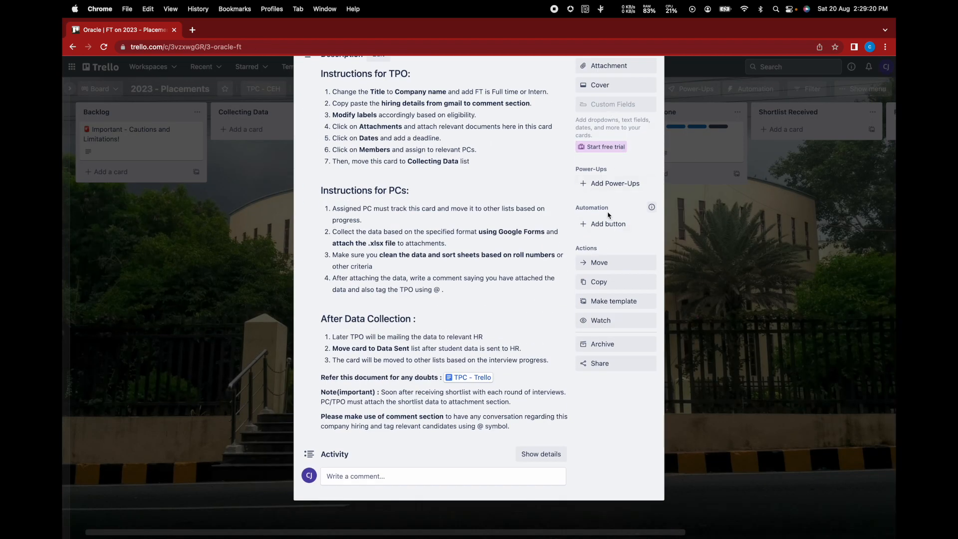
scroll(610, 215, "up", 5)
scroll(620, 210, "down", 3)
scroll(415, 477, "up", 3)
scroll(422, 441, "down", 3)
scroll(421, 469, "up", 3)
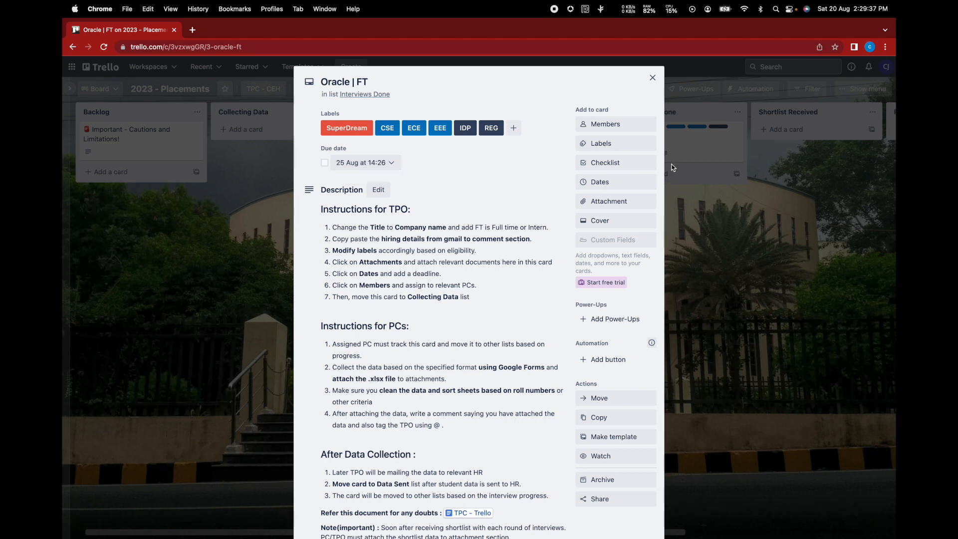
left_click(753, 158)
left_click_drag(664, 148, 709, 144)
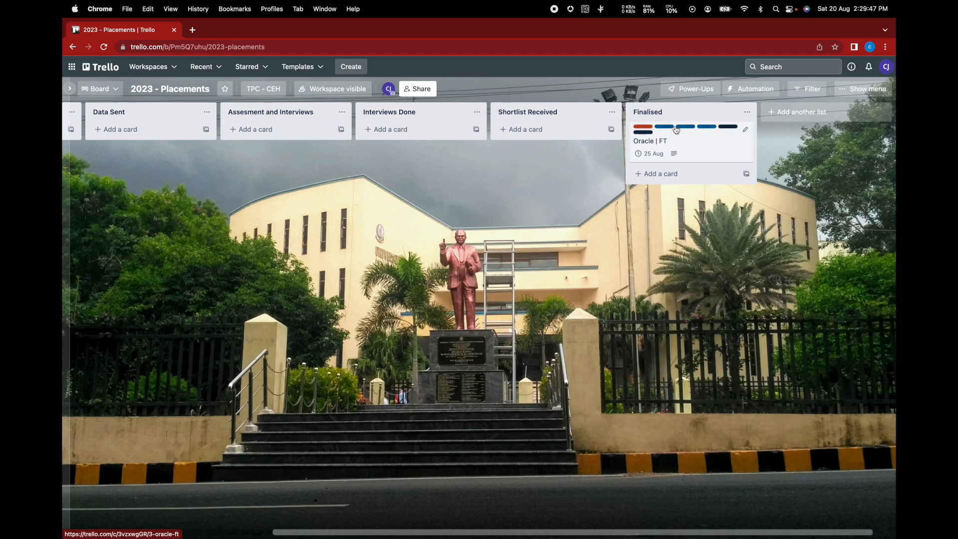
- Show the label names, then archive the Finalised Oracle | FT card from its Actions
left_click(669, 127)
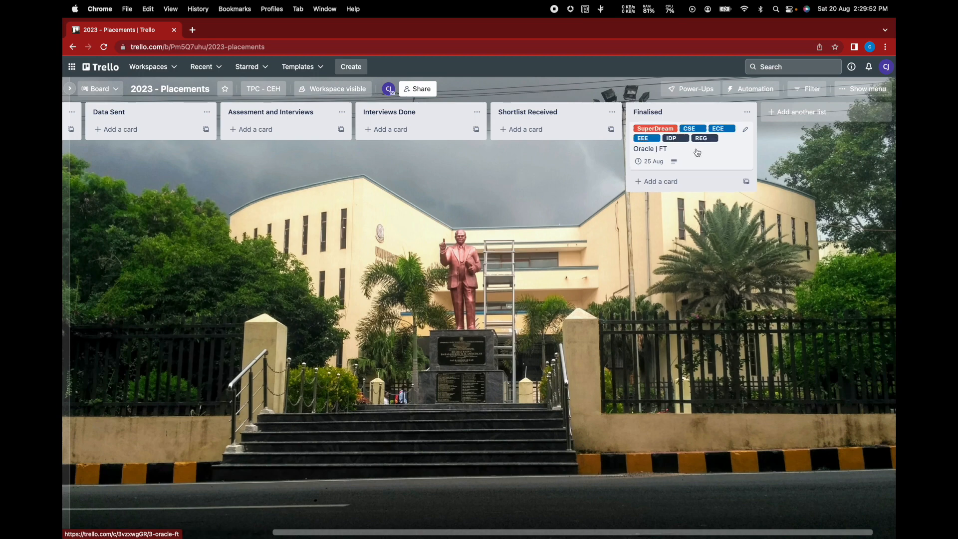
left_click(698, 153)
scroll(761, 199, "down", 1)
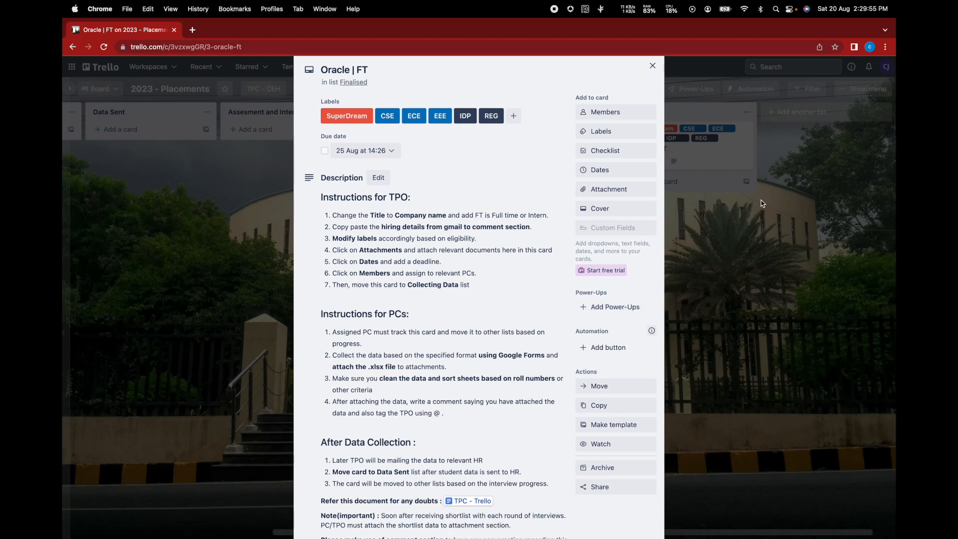
scroll(605, 363, "down", 5)
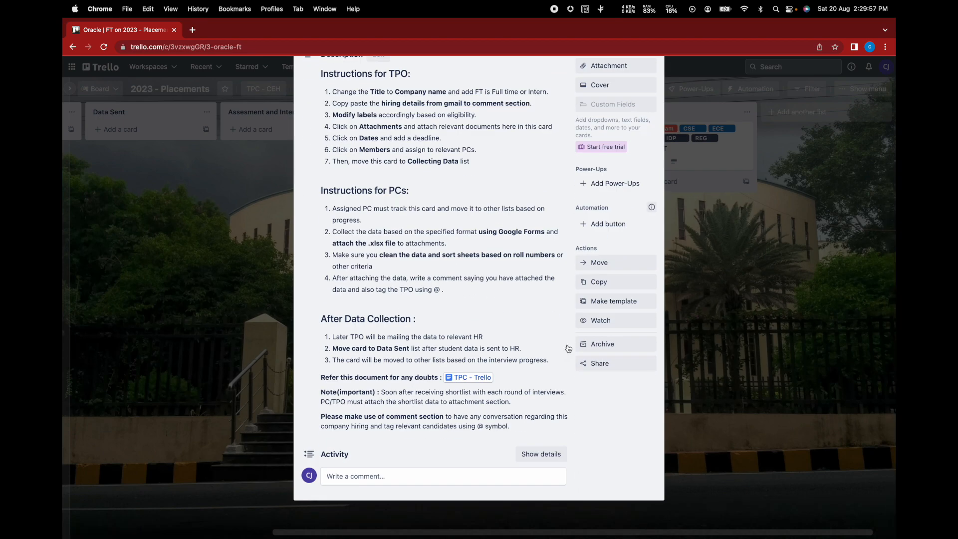
scroll(568, 348, "up", 1)
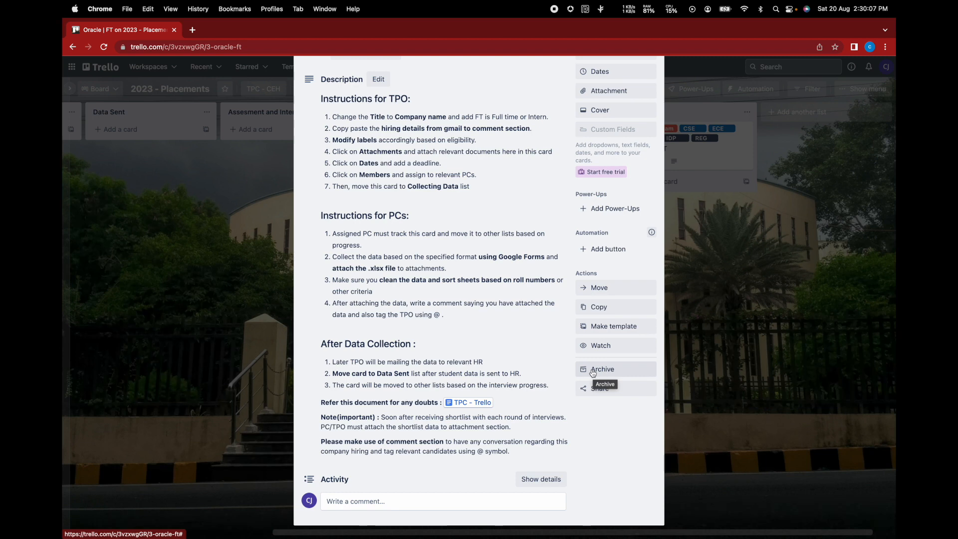
left_click(595, 371)
left_click(714, 255)
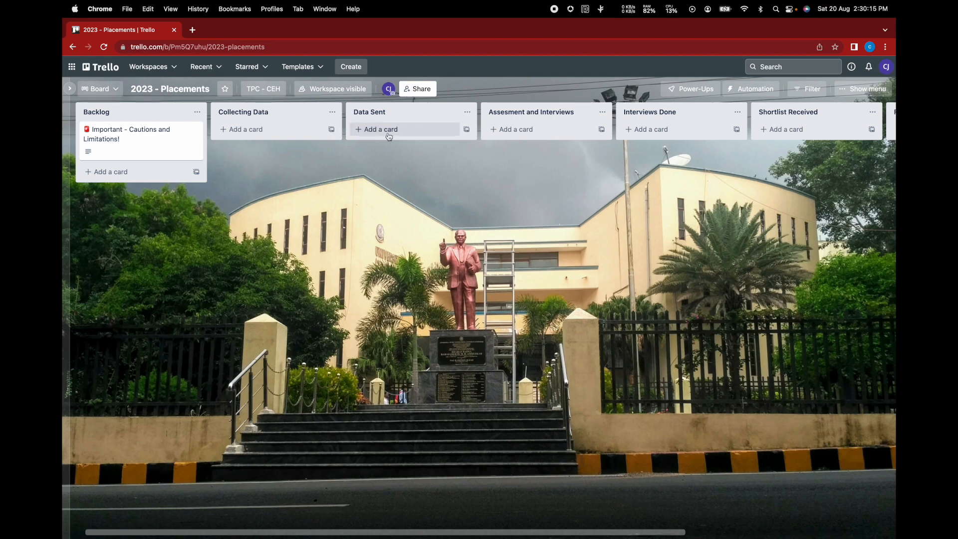
- Check the board menu's activity, close the menu, and bring the board back to Backlog
left_click(858, 89)
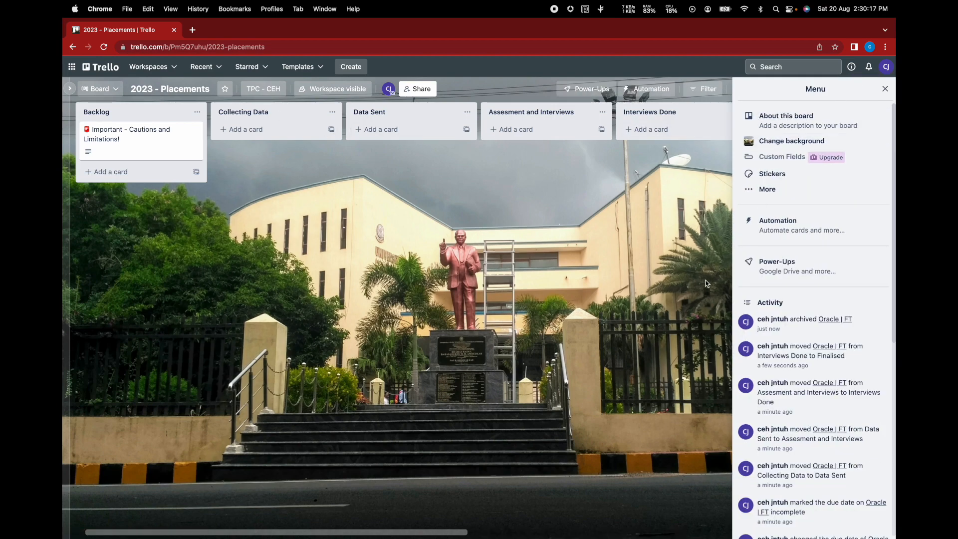
scroll(756, 283, "down", 5)
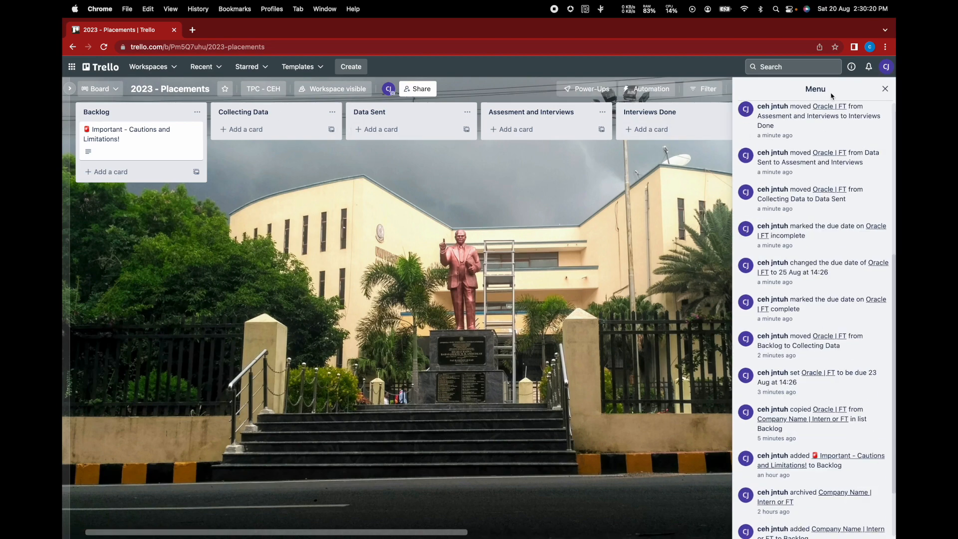
left_click(885, 89)
scroll(749, 150, "right", 5)
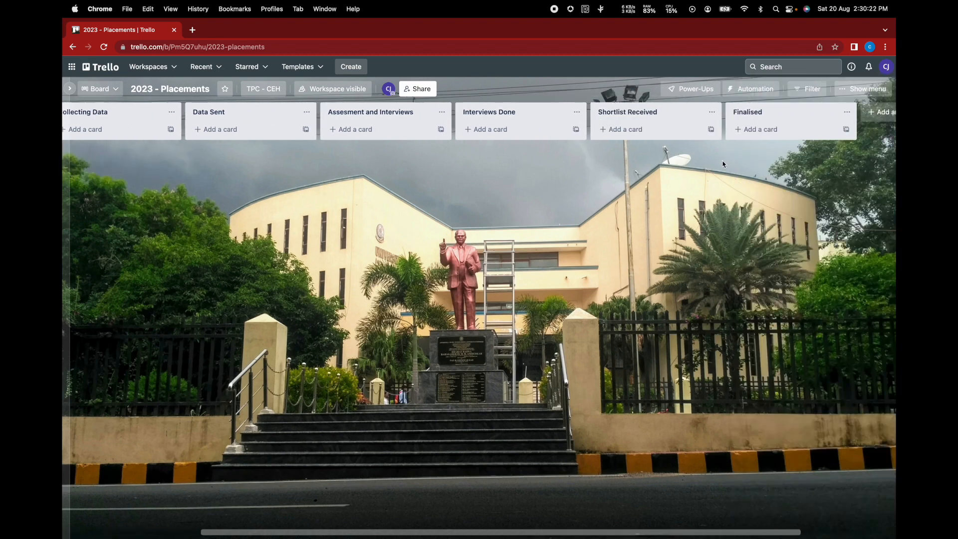
scroll(723, 164, "left", 5)
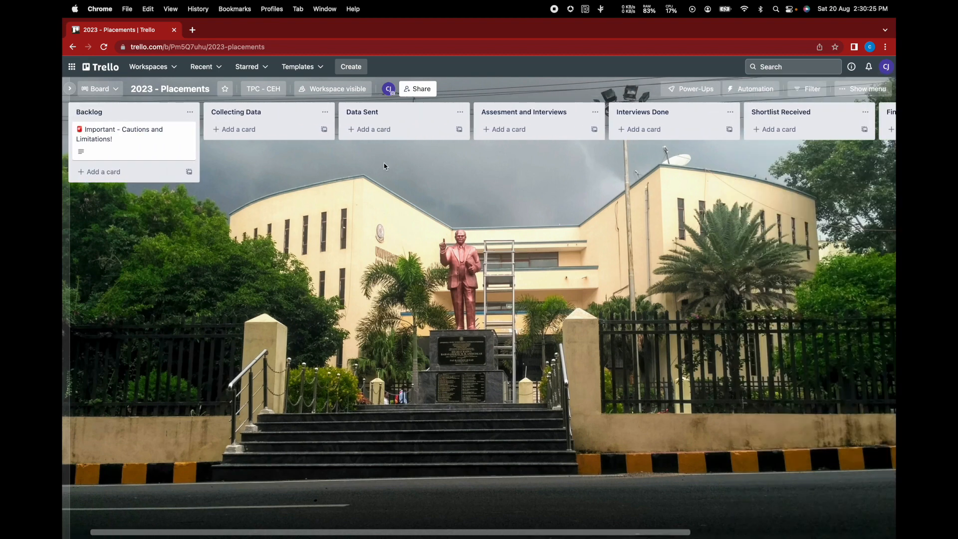
left_click(139, 143)
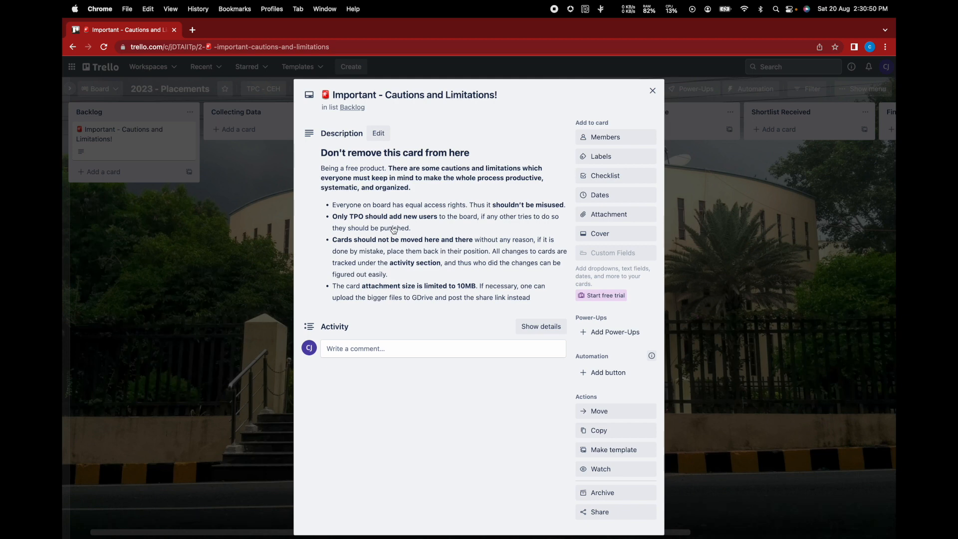
scroll(394, 229, "down", 1)
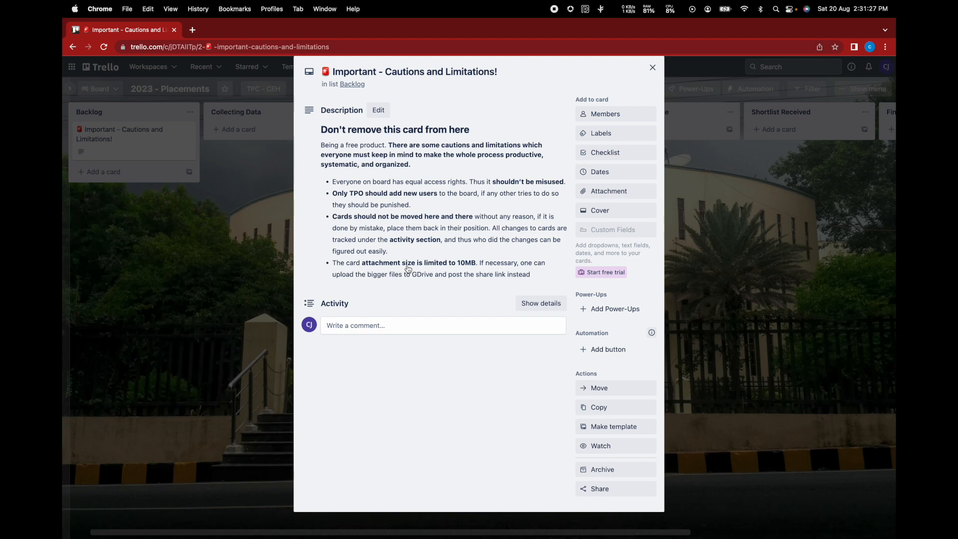
scroll(481, 194, "down", 1)
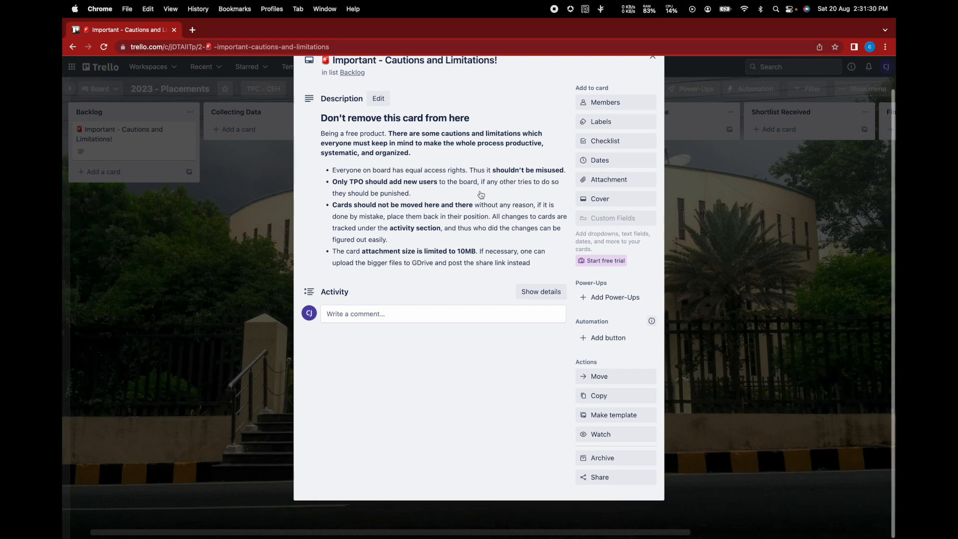
scroll(481, 195, "up", 2)
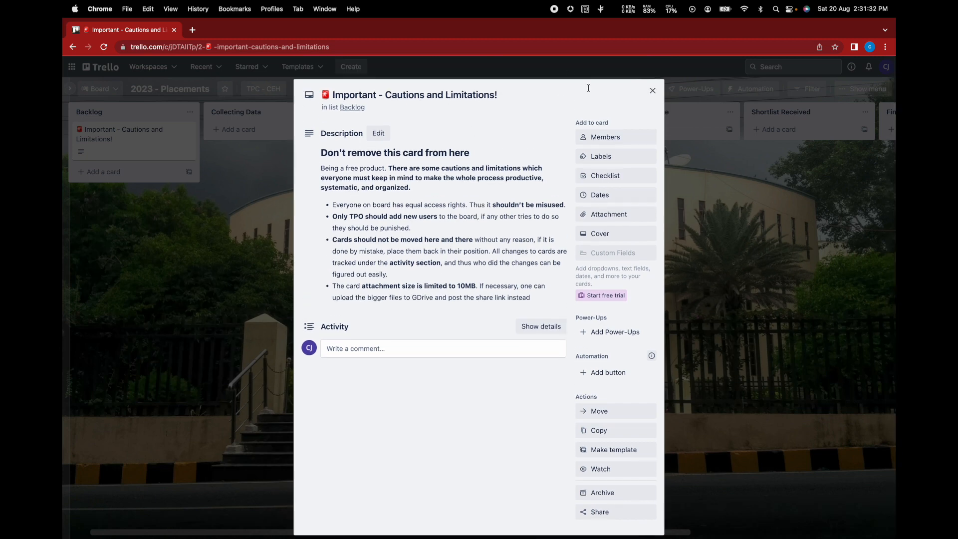
left_click(652, 91)
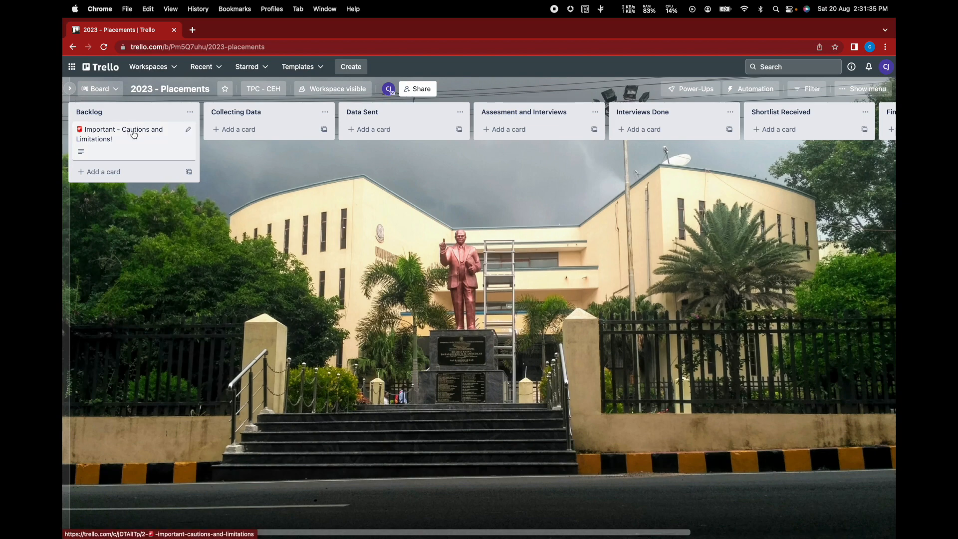
left_click(159, 139)
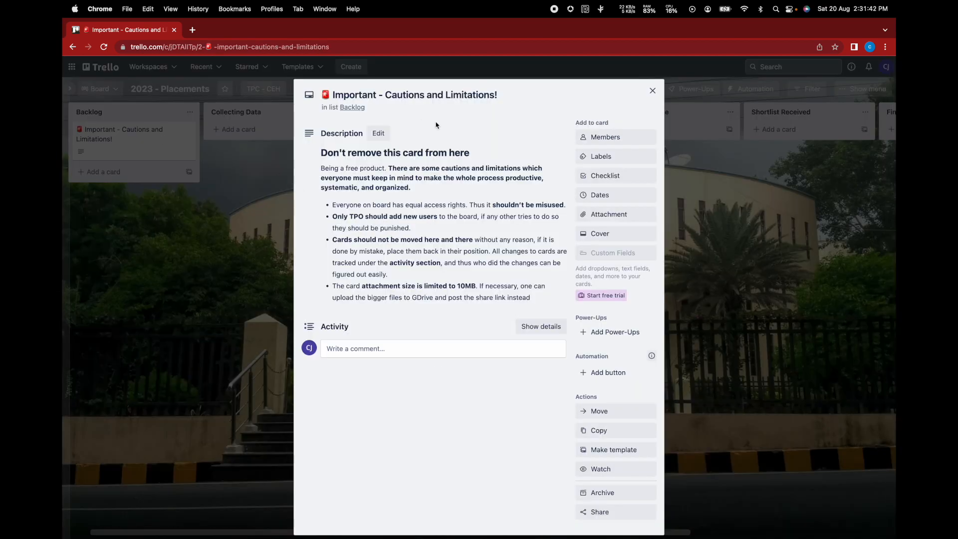
left_click(266, 204)
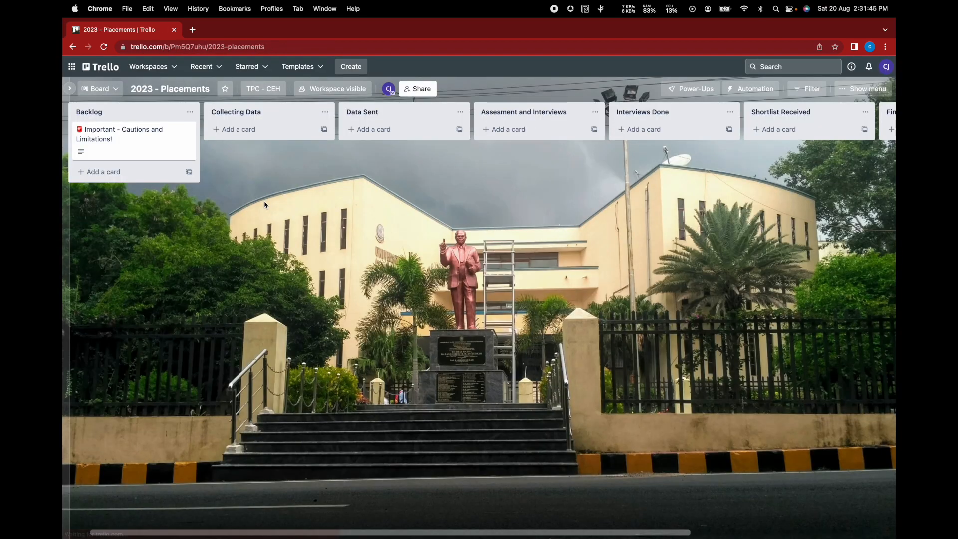
left_click(411, 91)
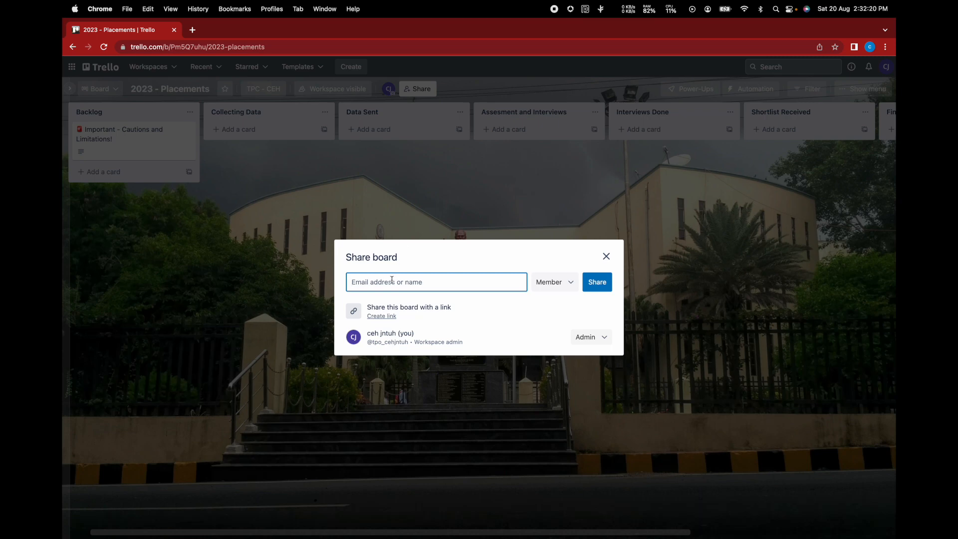
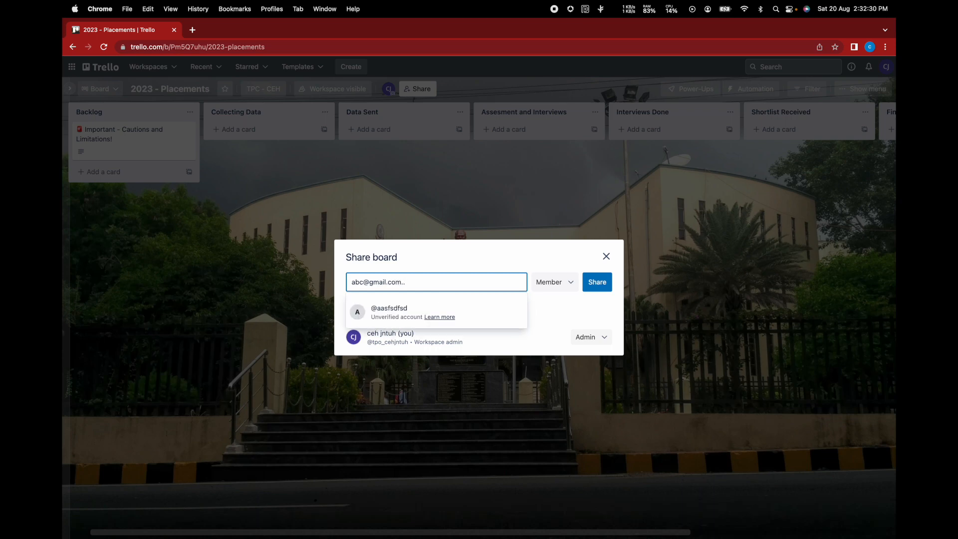
triple_click(424, 280)
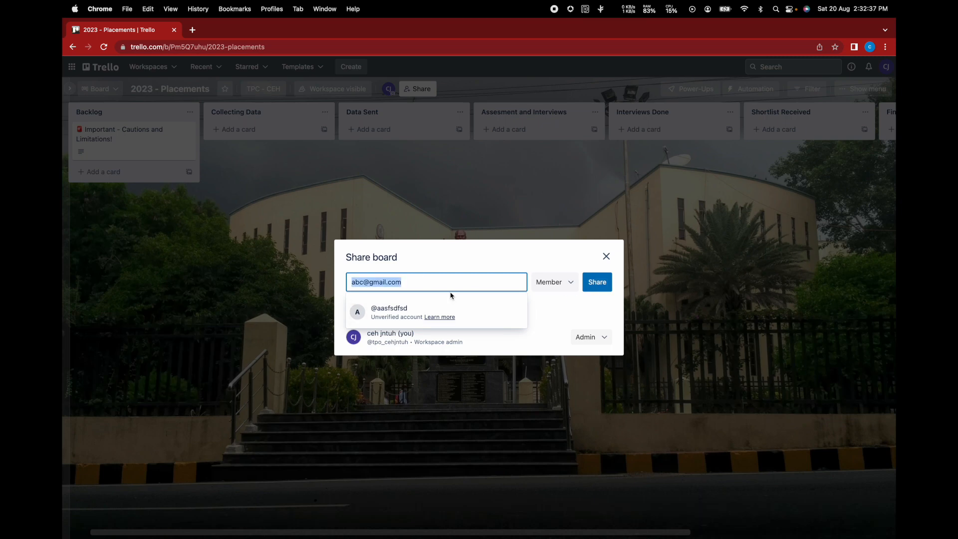
key("BackSpace")
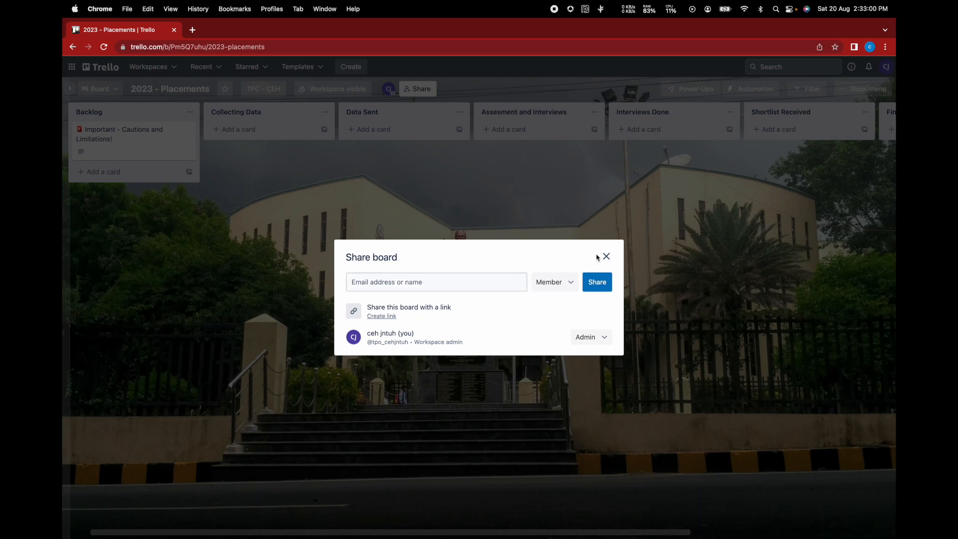
left_click(606, 257)
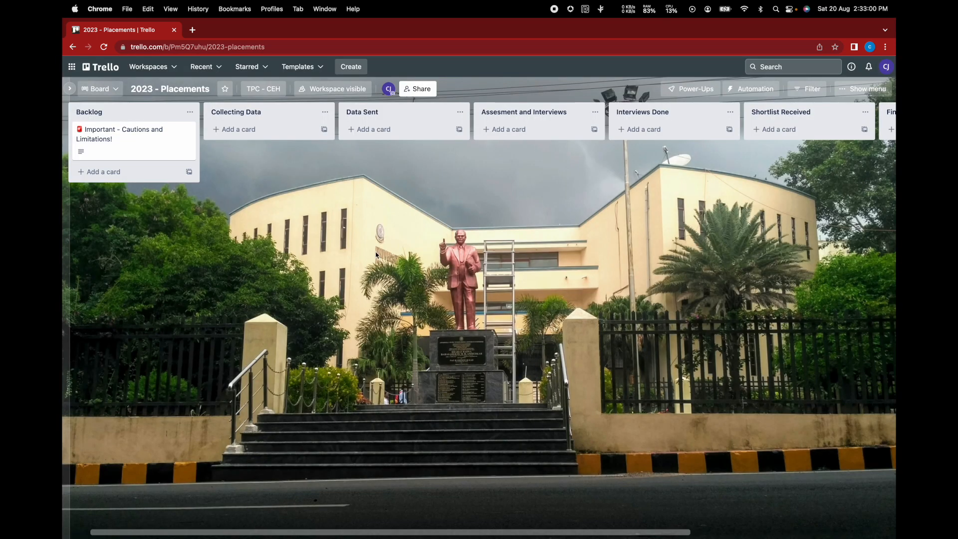
- Choose the Company Name | Intern or FT template from Backlog's templates and open its details
left_click(189, 173)
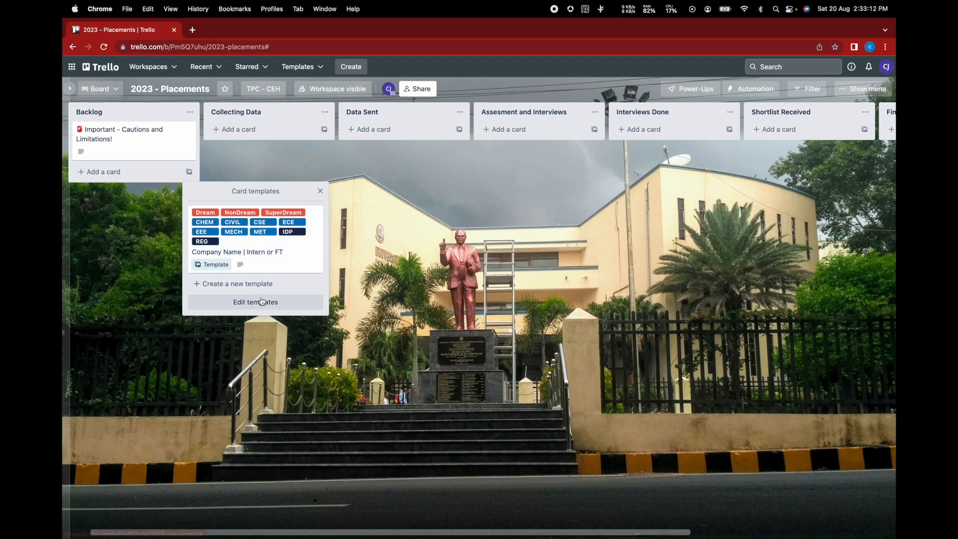
left_click(278, 254)
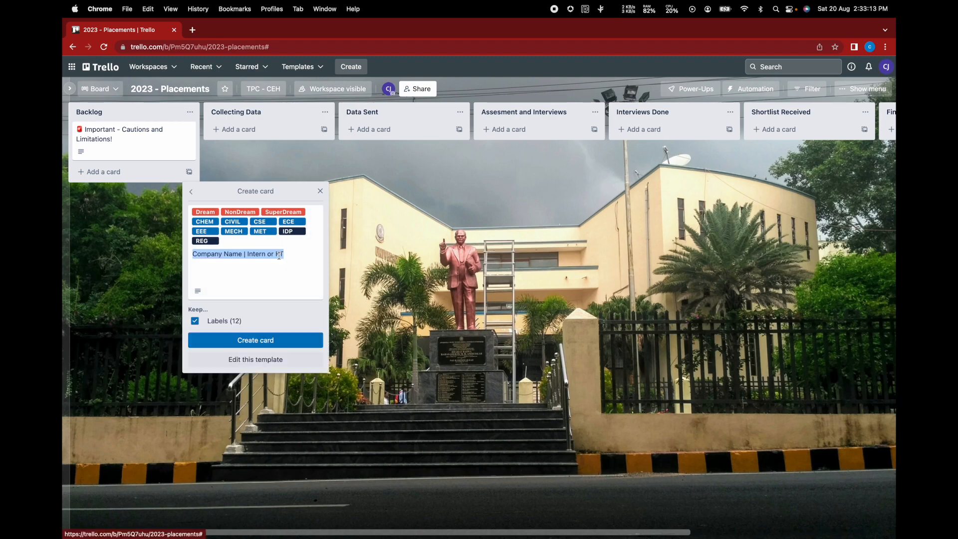
left_click(245, 360)
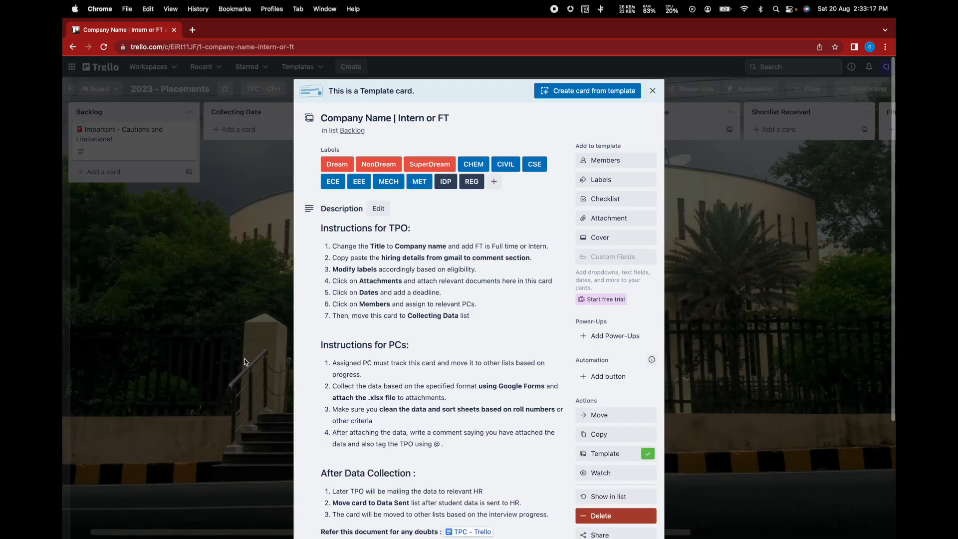
- Read through the template's labels and TPO/PC instructions, then close the template card
scroll(384, 324, "down", 4)
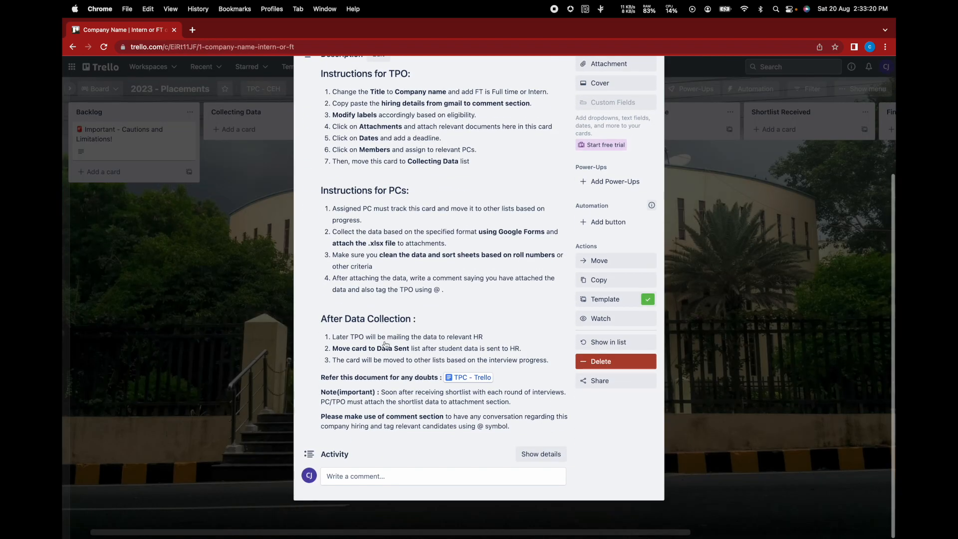
scroll(491, 149, "up", 4)
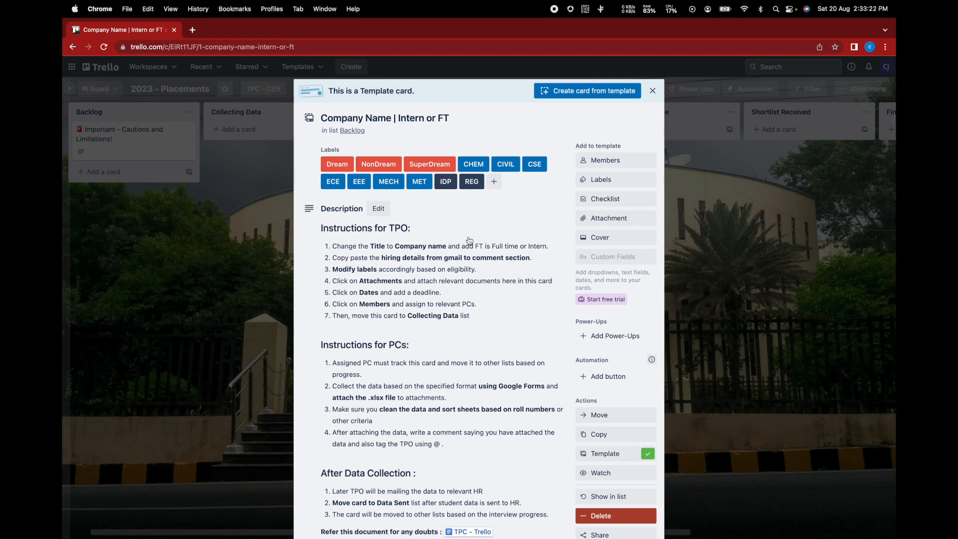
scroll(470, 236, "down", 1)
scroll(451, 239, "down", 3)
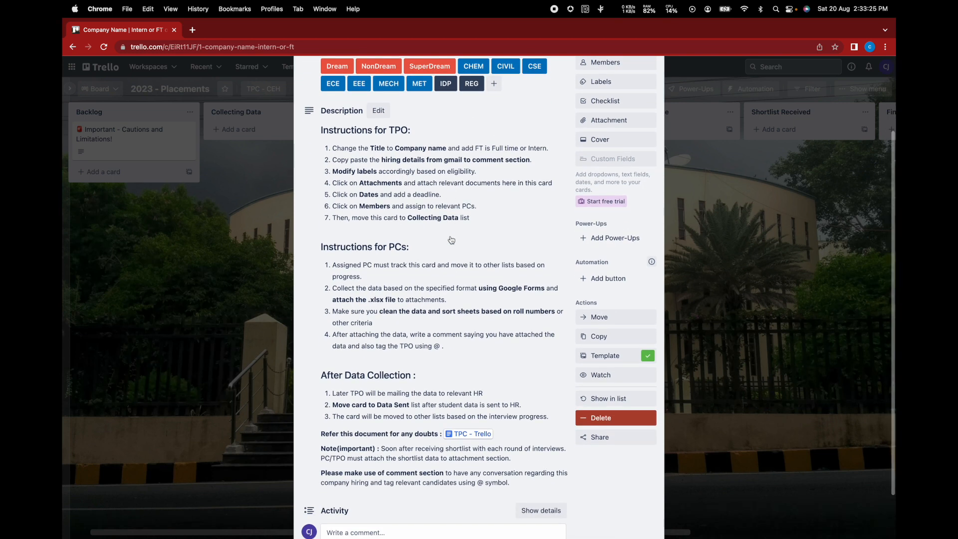
scroll(451, 240, "up", 2)
scroll(451, 239, "up", 2)
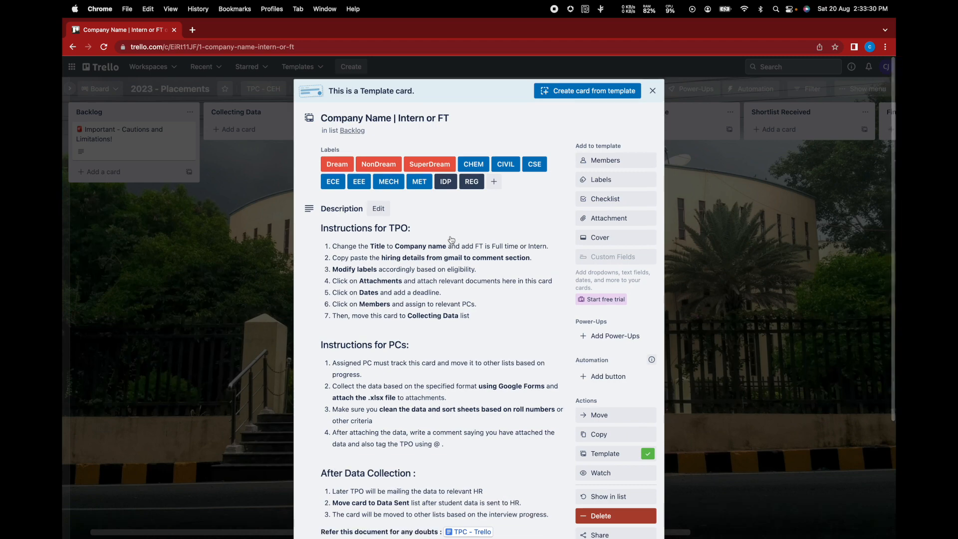
scroll(451, 240, "down", 4)
scroll(451, 240, "up", 4)
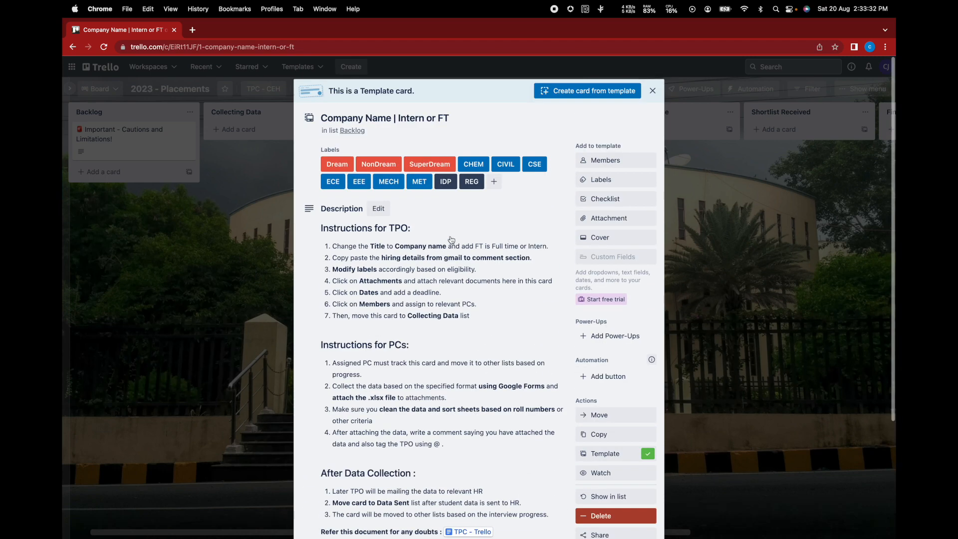
left_click(653, 92)
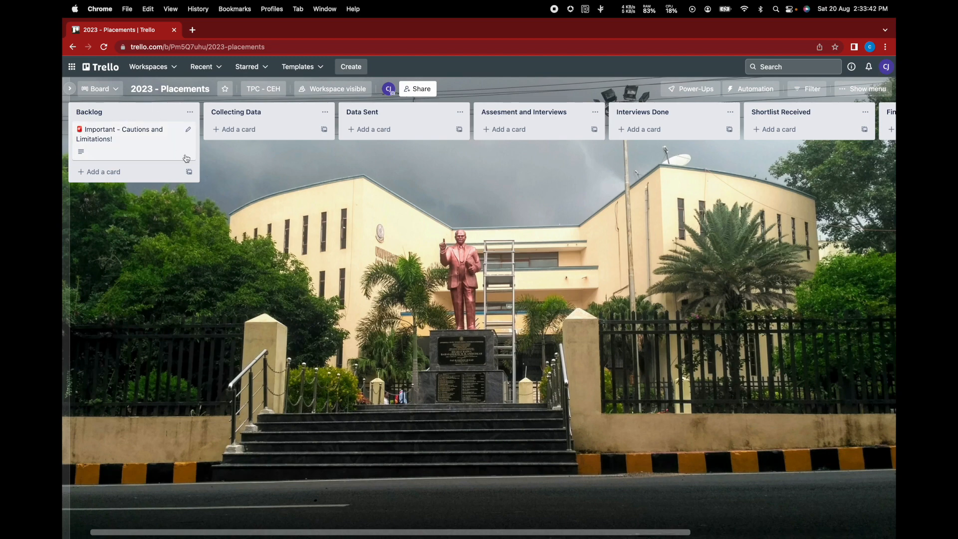
scroll(394, 231, "left", 5)
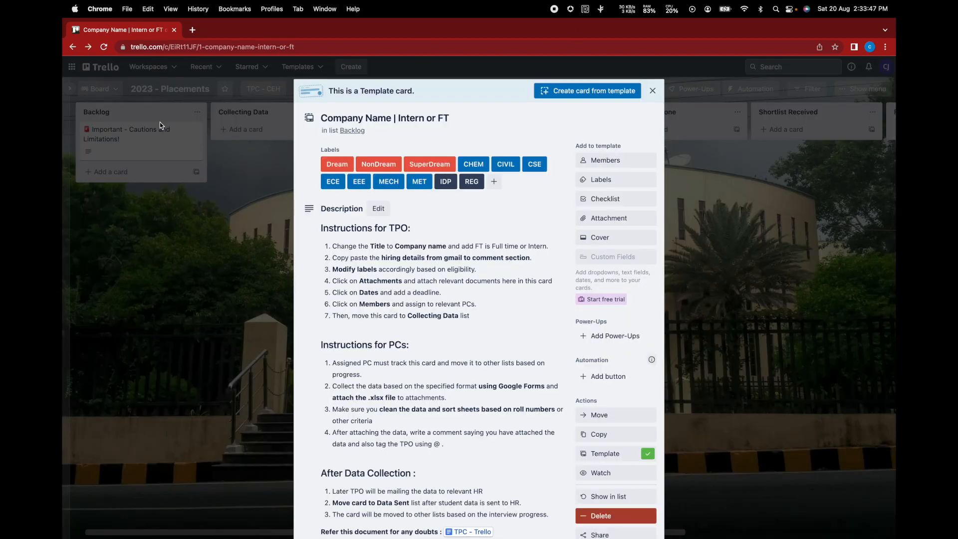
left_click(109, 74)
left_click(110, 75)
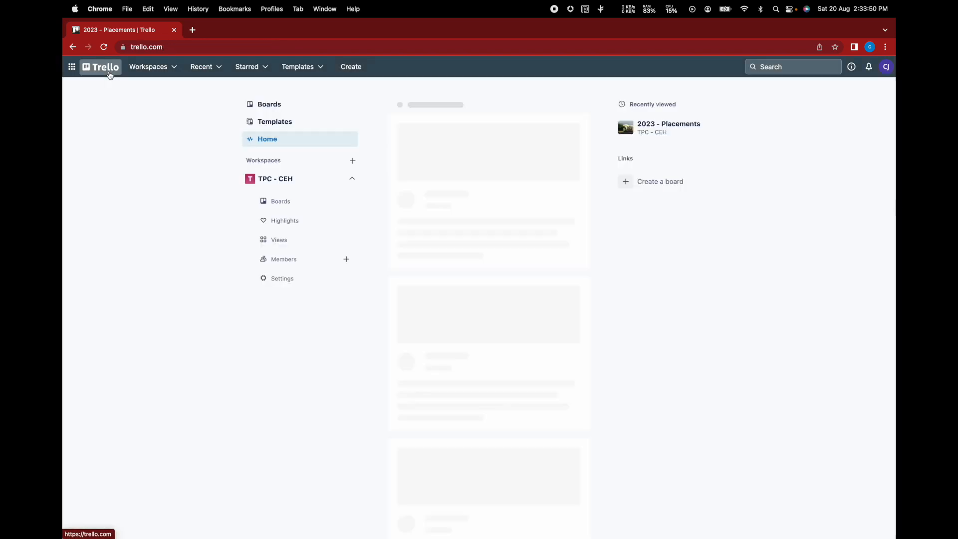
left_click(277, 103)
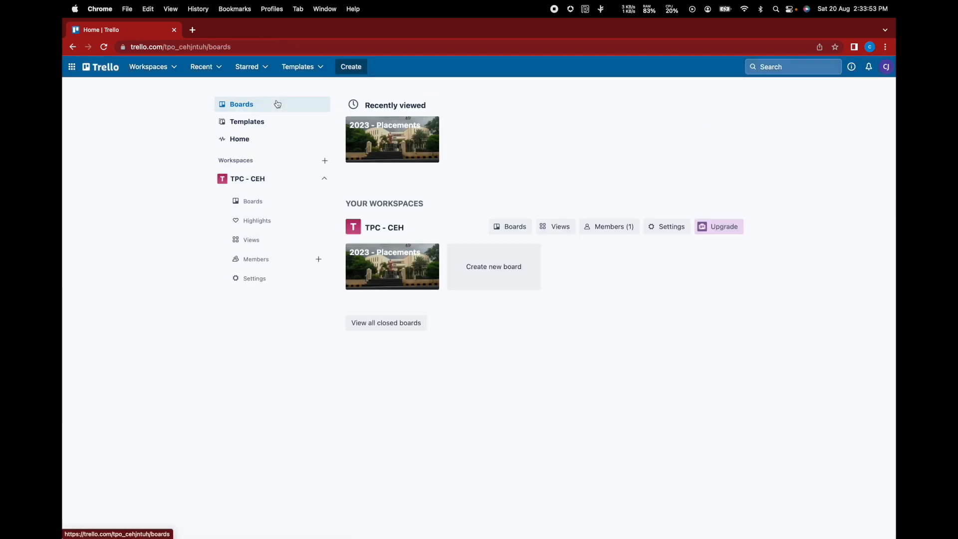
left_click(494, 278)
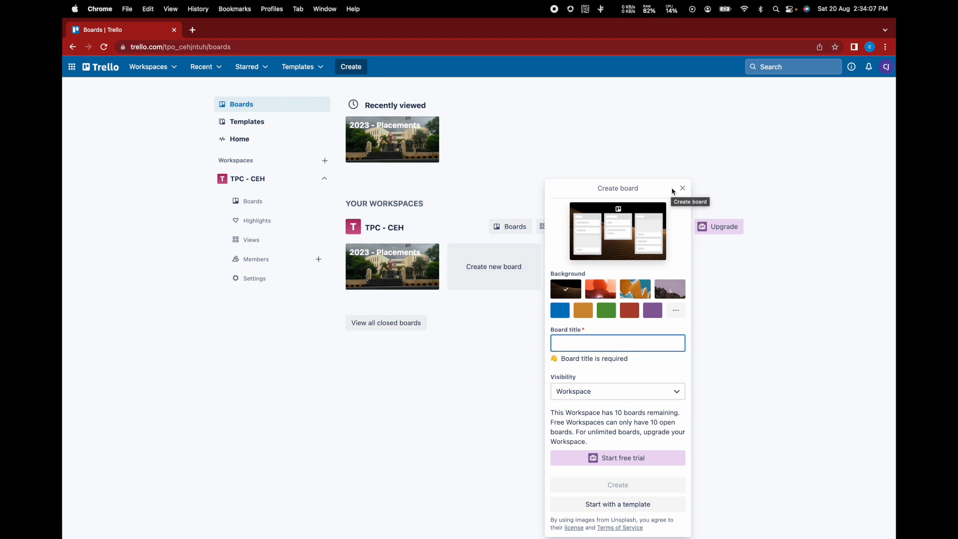
left_click(681, 190)
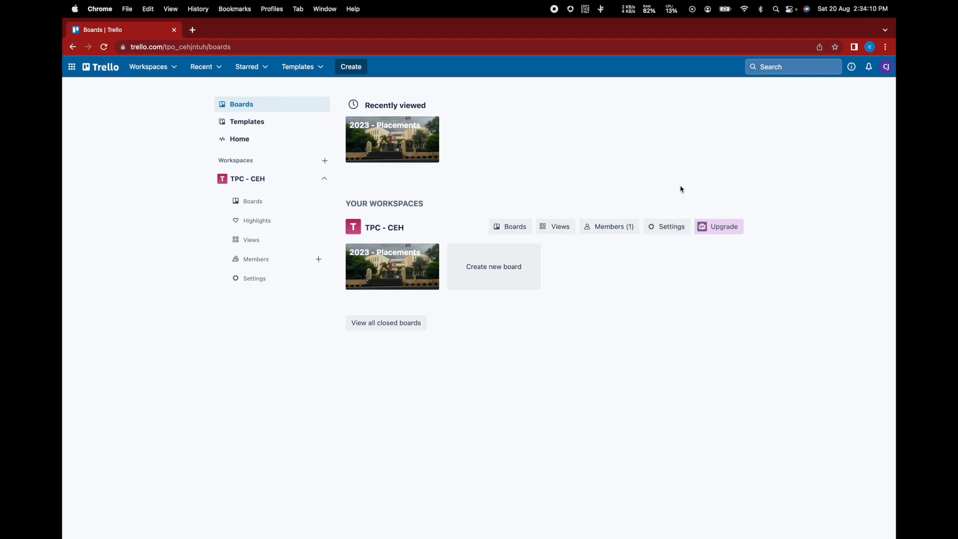
left_click(389, 279)
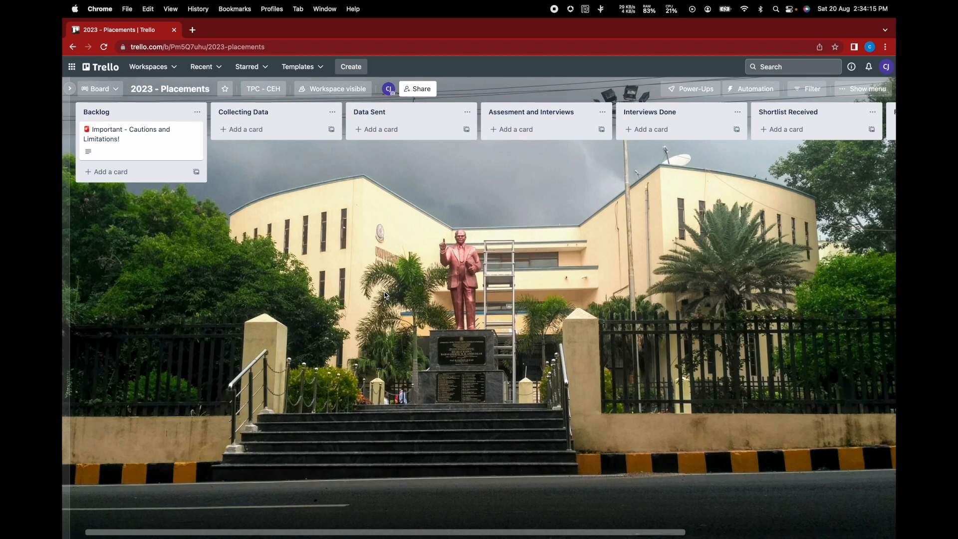